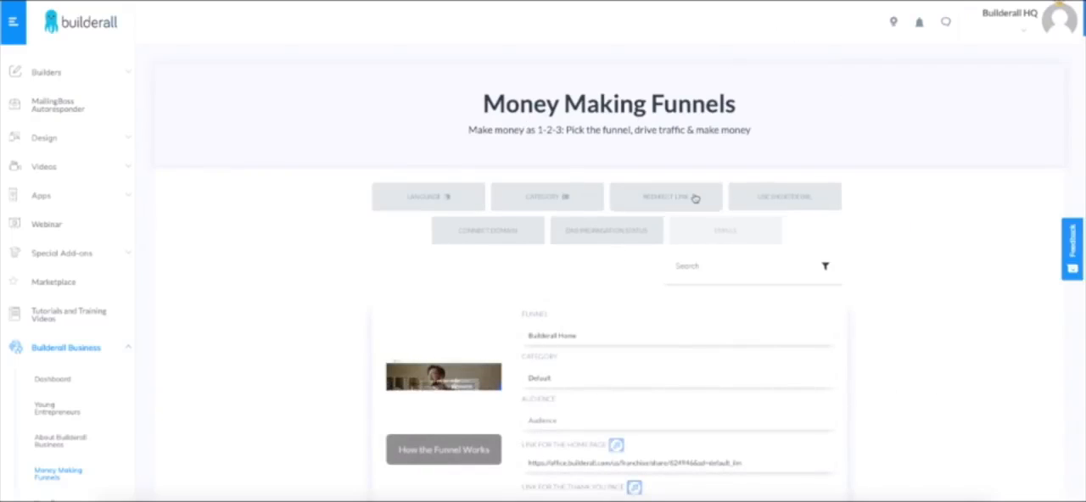
# - Generate a redirect link for the magic/optin page URL and copy the resulting share URL
pyautogui.click(696, 199)
pyautogui.click(452, 93)
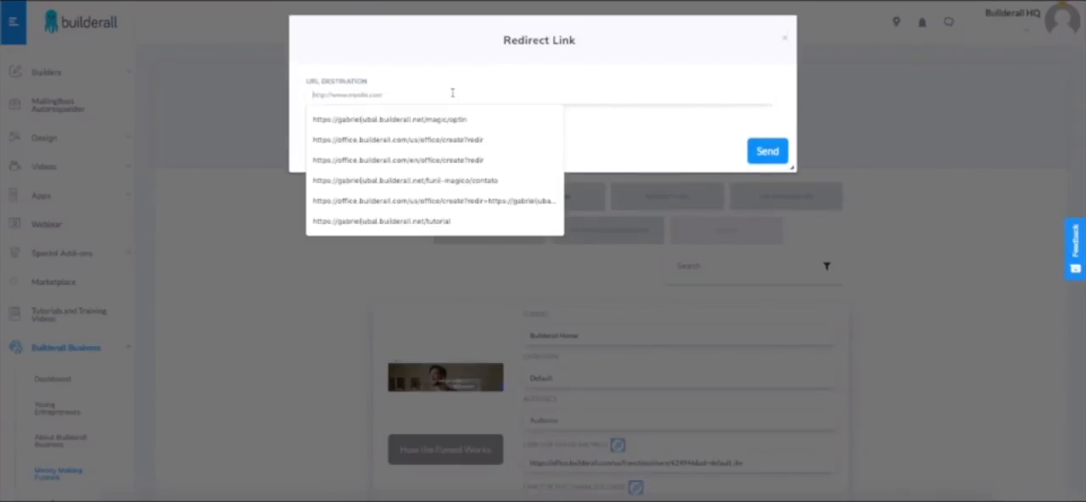
pyautogui.write('https://gabrieljubal.builderall.net/magic/optin')
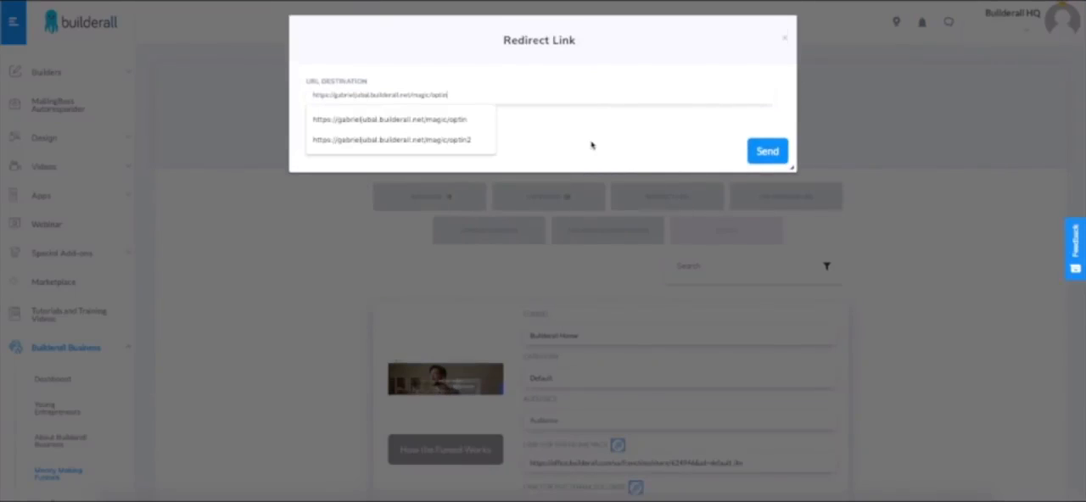
pyautogui.click(759, 151)
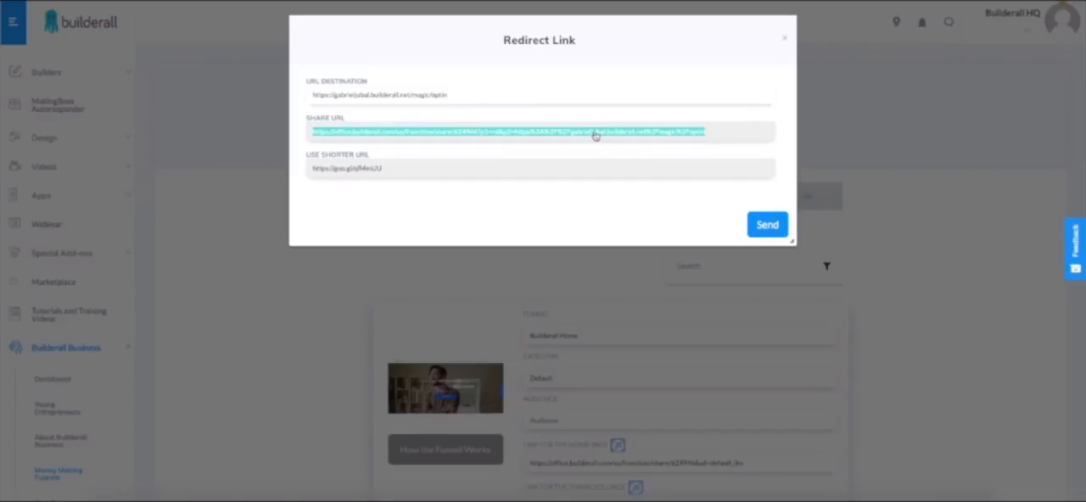
pyautogui.click(784, 42)
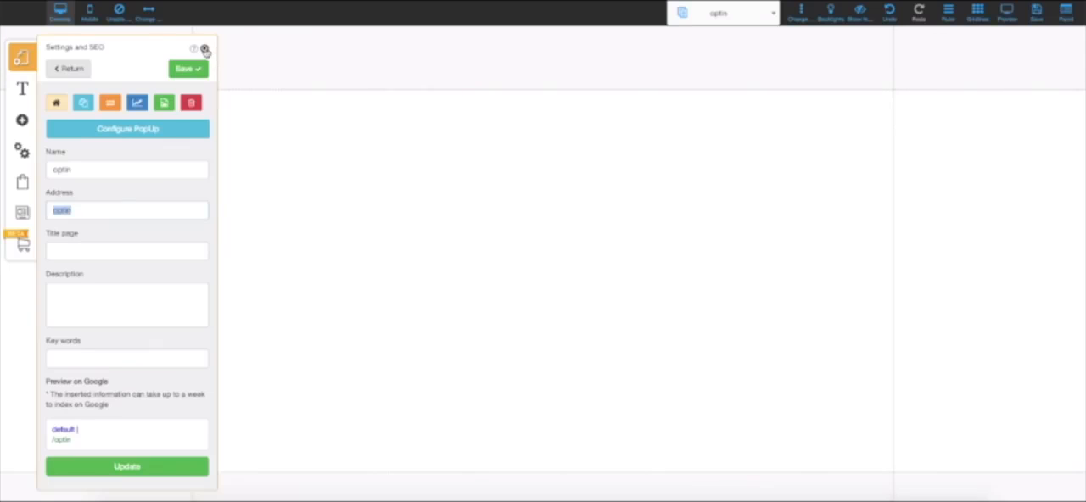
# - Close the optin page's Settings and SEO and switch the editor to the Home page
pyautogui.click(205, 51)
pyautogui.click(720, 15)
pyautogui.click(703, 82)
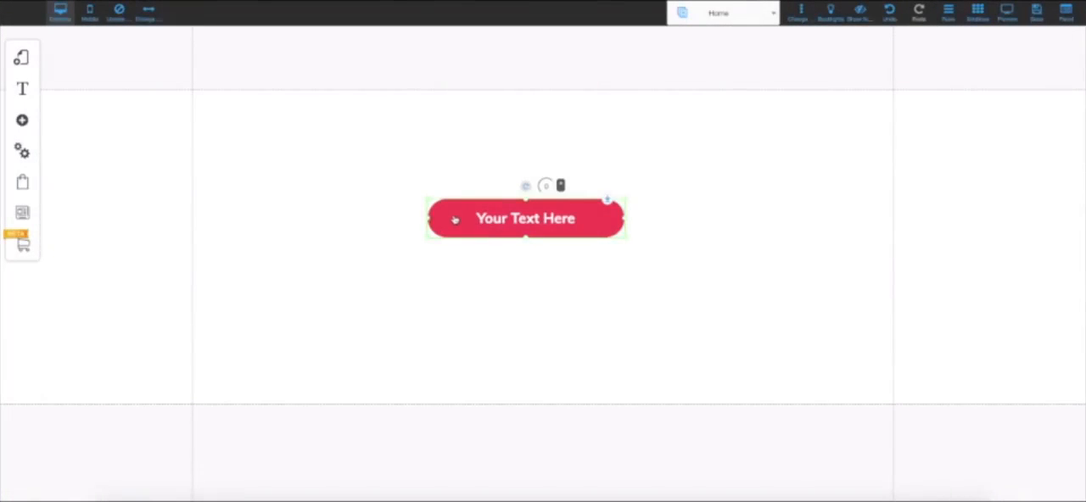
# - Set the "Your Text Here" button's action to a web address using the copied redirect share URL
pyautogui.click(459, 222)
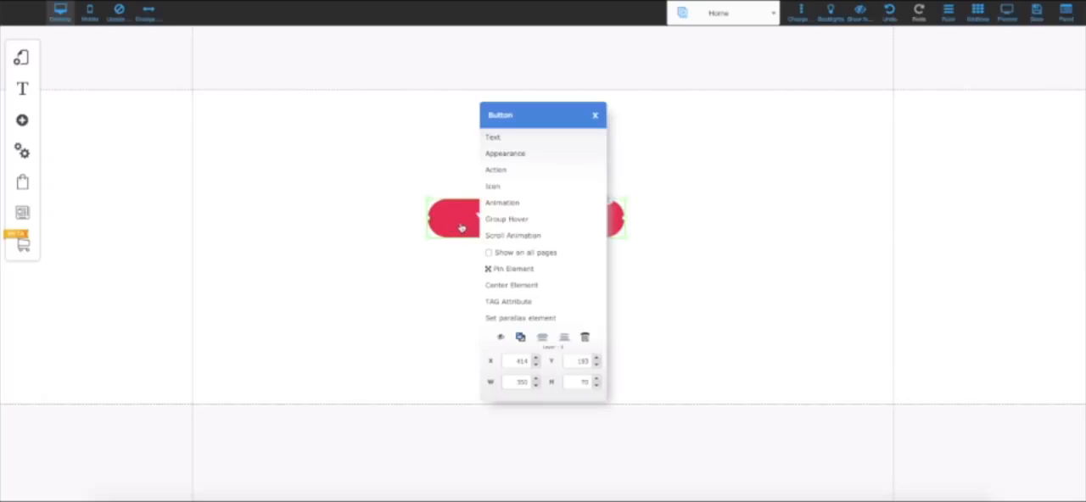
pyautogui.click(496, 171)
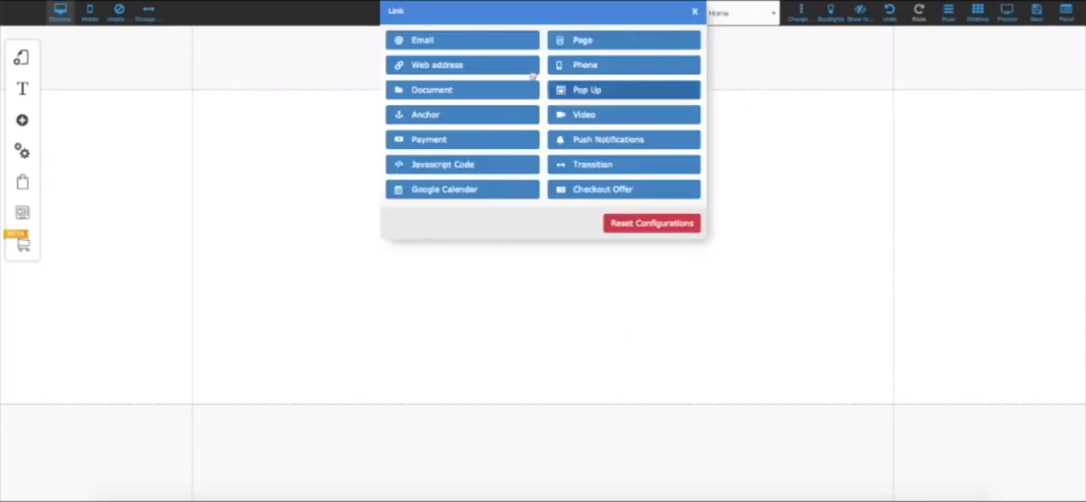
pyautogui.click(468, 65)
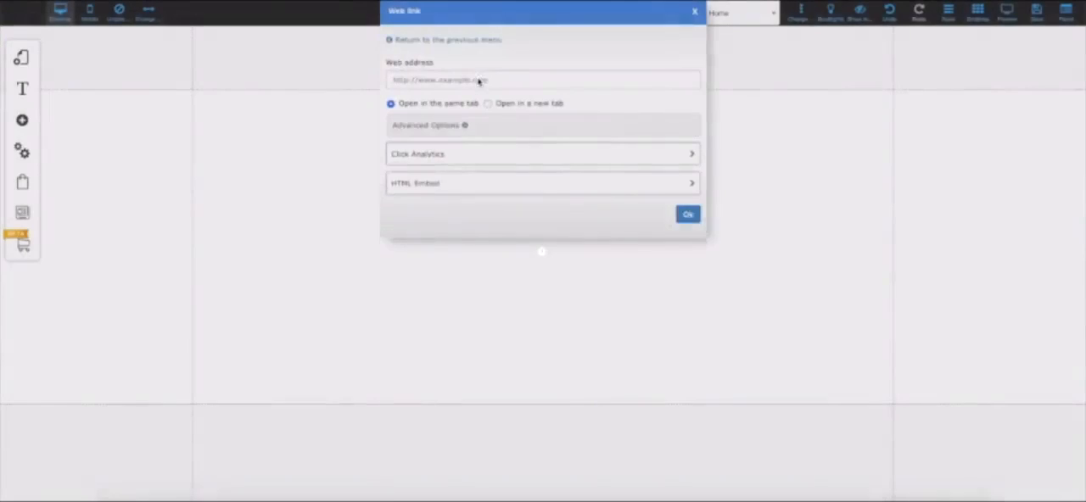
pyautogui.click(477, 79)
pyautogui.write('v')
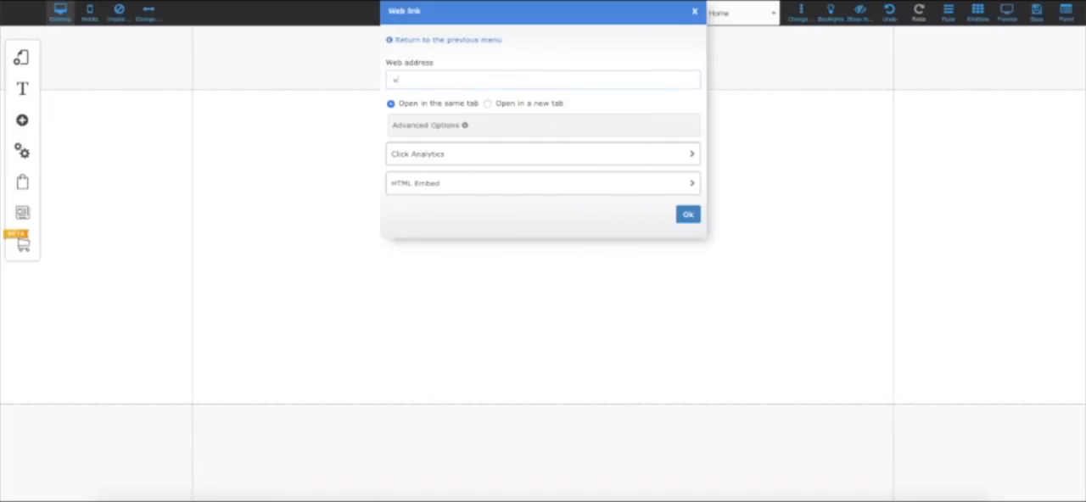
pyautogui.press('BackSpace')
pyautogui.hotkey('ctrl', 'v')
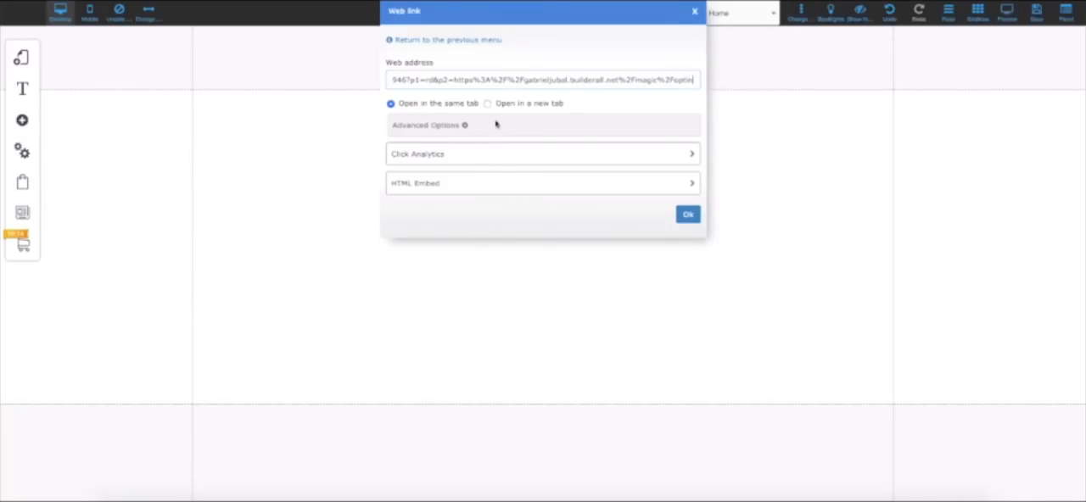
pyautogui.click(449, 187)
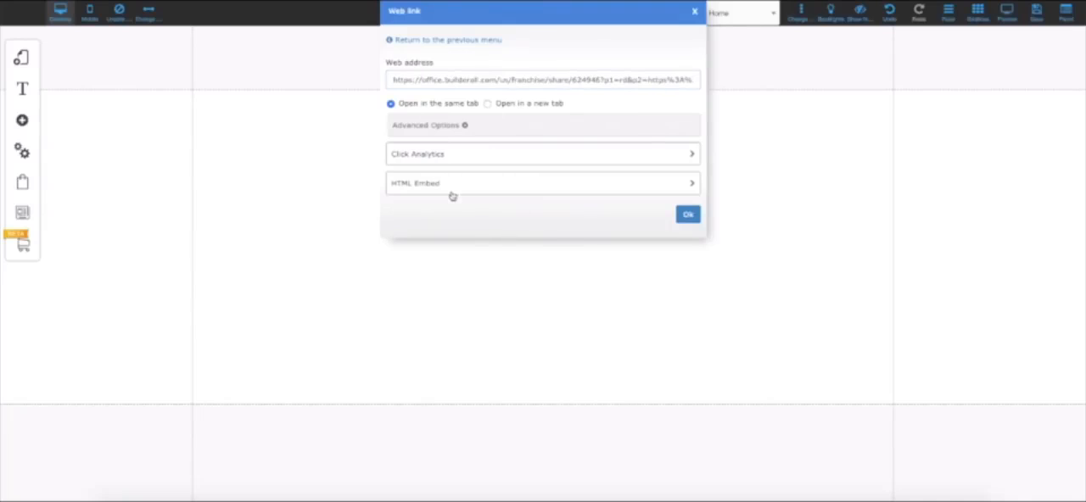
pyautogui.click(431, 153)
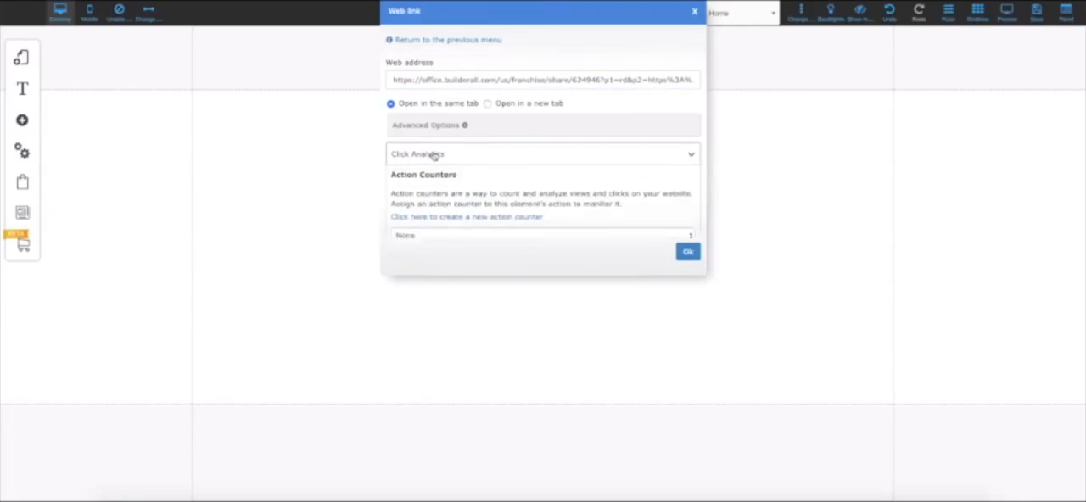
pyautogui.click(431, 153)
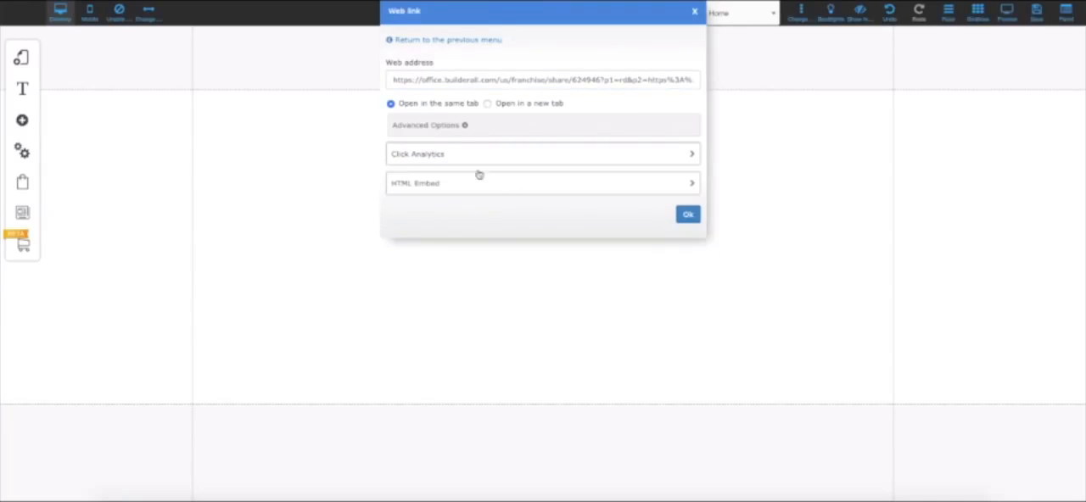
pyautogui.click(688, 215)
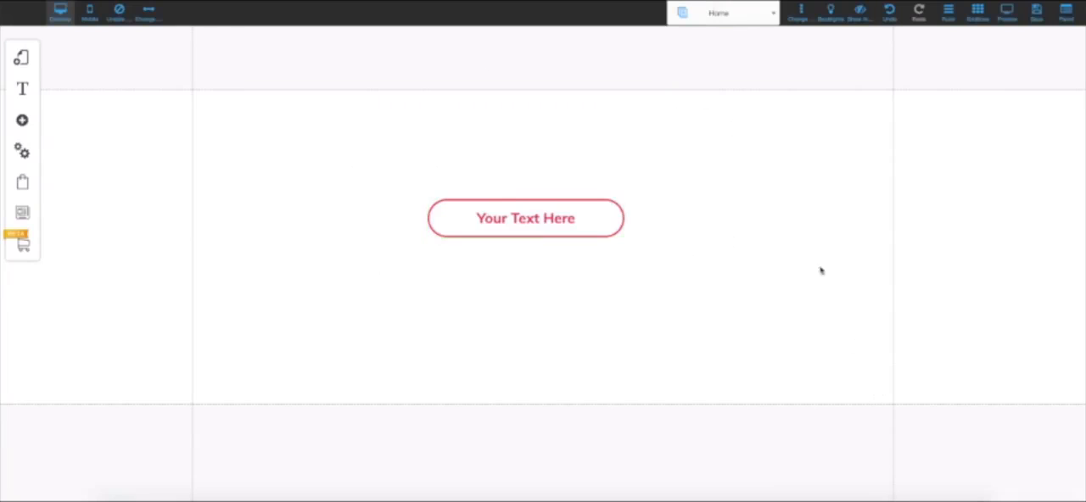
# - Switch to the optin page and add the Optin Boxes contact form to it
pyautogui.click(739, 16)
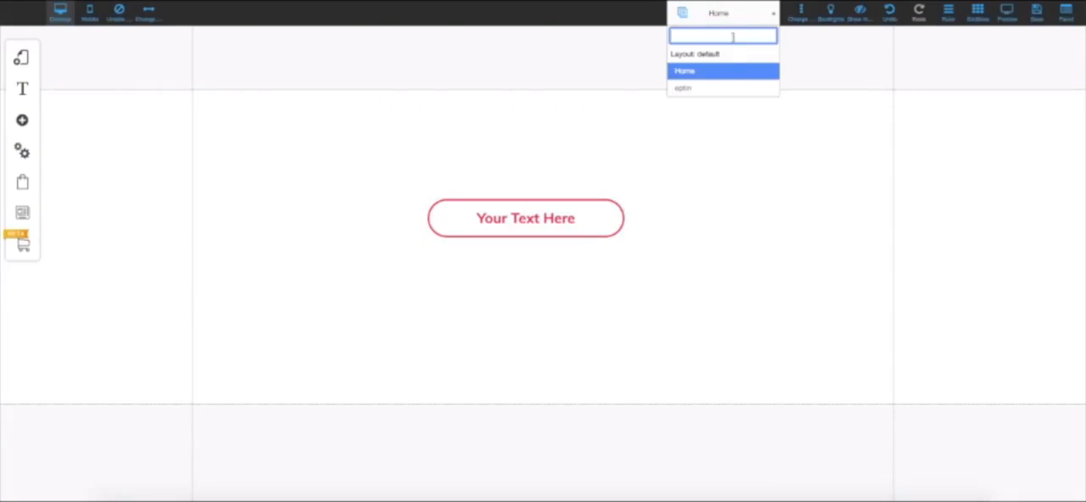
pyautogui.click(705, 88)
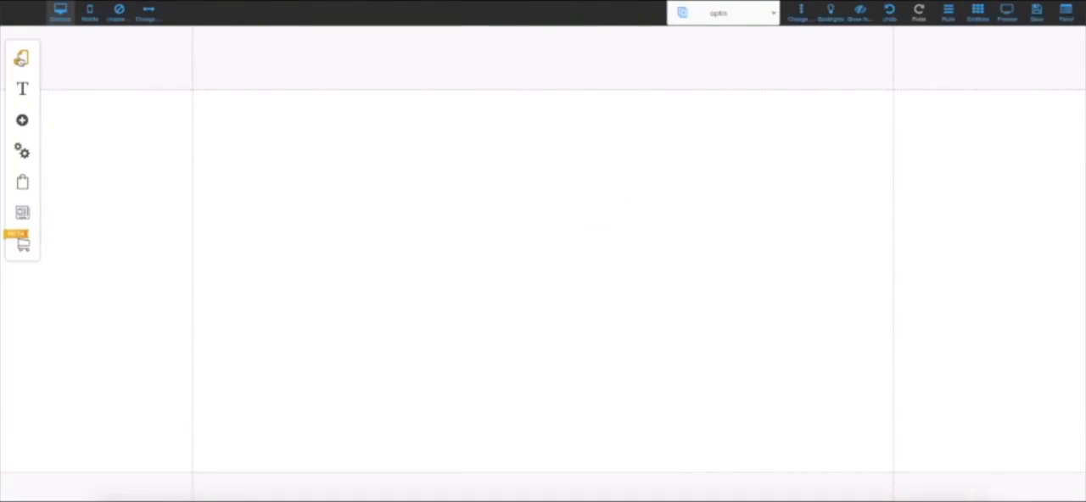
pyautogui.click(24, 123)
pyautogui.scroll(-1, 149, 174)
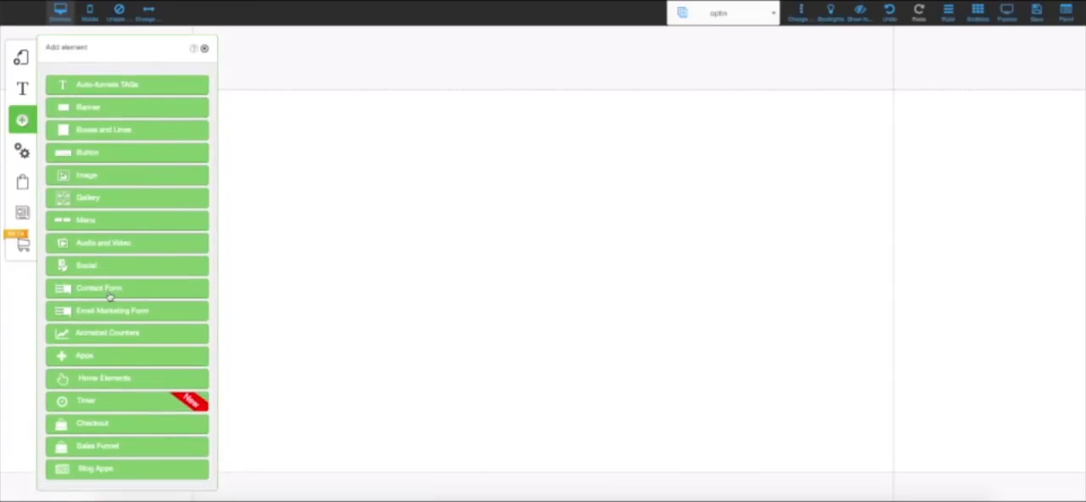
pyautogui.click(134, 292)
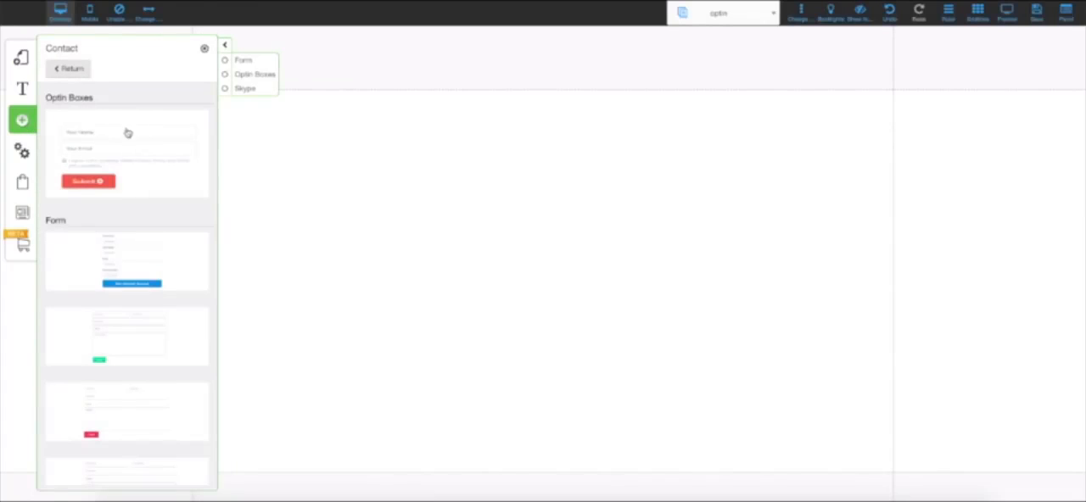
pyautogui.click(85, 136)
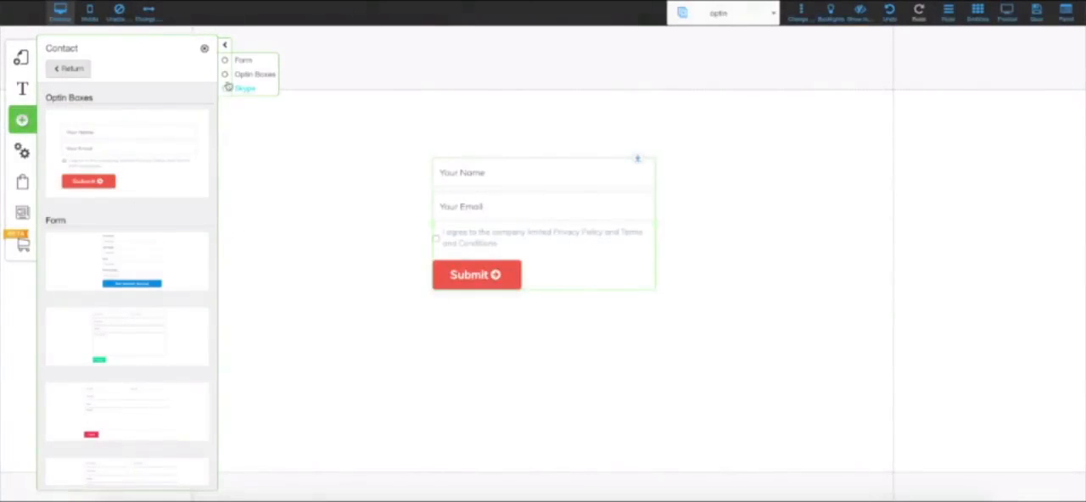
pyautogui.click(205, 48)
# - Widen the opt-in form on the page and open the configuration of its elements
pyautogui.moveTo(580, 230); pyautogui.dragTo(751, 228)
pyautogui.doubleClick(609, 211)
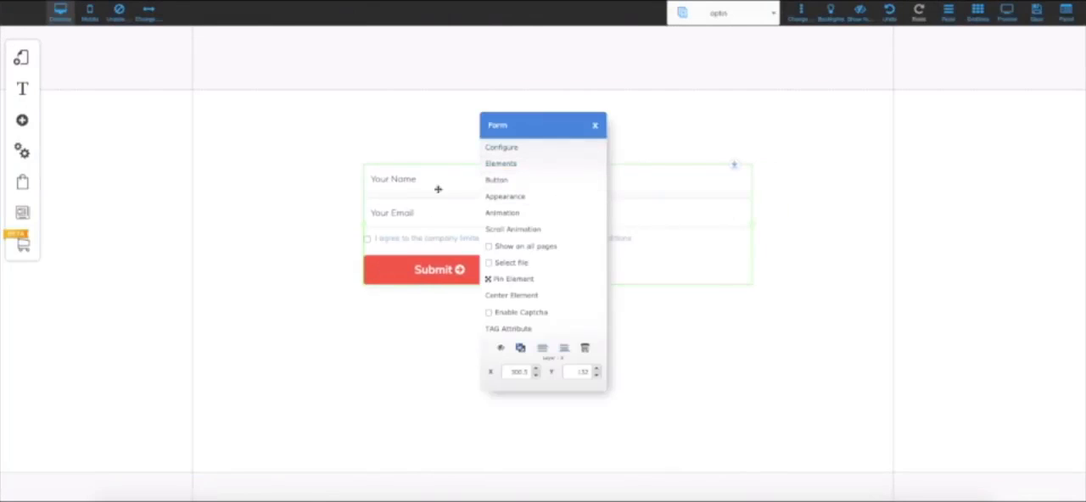
pyautogui.click(533, 166)
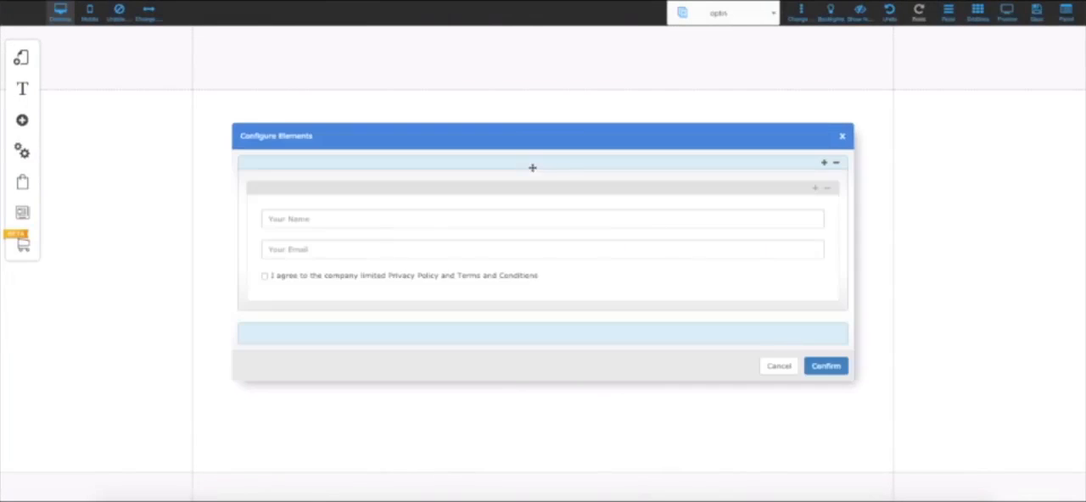
pyautogui.moveTo(543, 141); pyautogui.dragTo(515, 111)
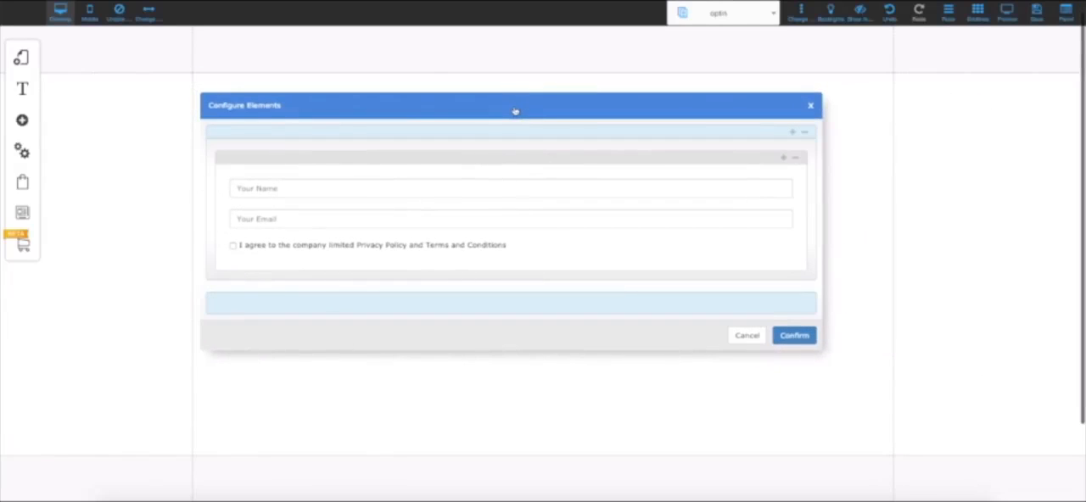
pyautogui.moveTo(571, 180)
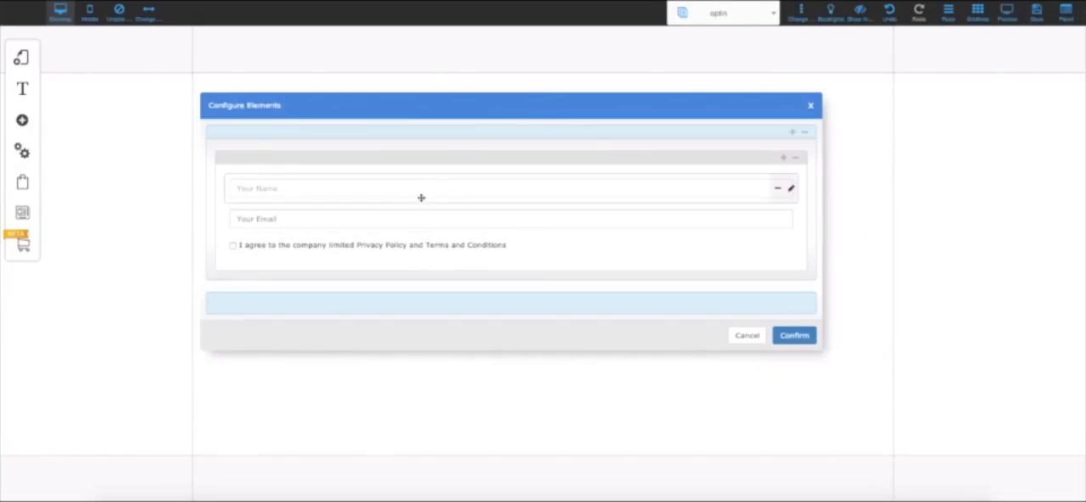
pyautogui.moveTo(421, 214)
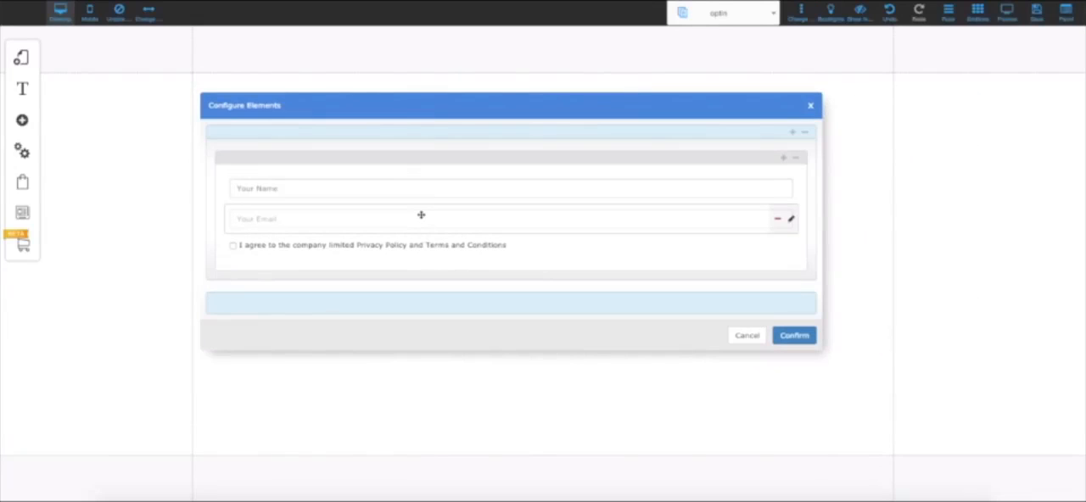
pyautogui.moveTo(678, 200)
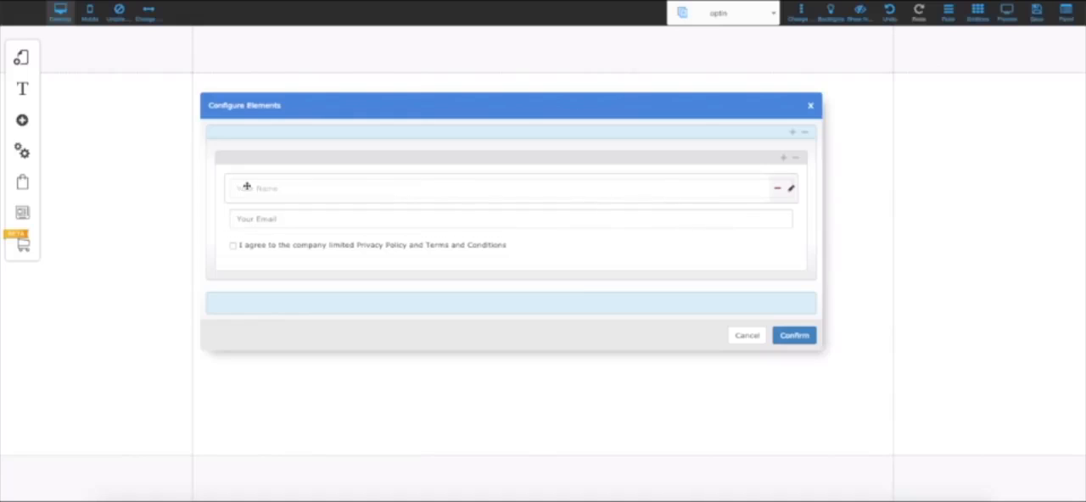
# - Clear the tag of the Your Name field and copy cadastro_nome from the notes in Google Translate
pyautogui.click(789, 192)
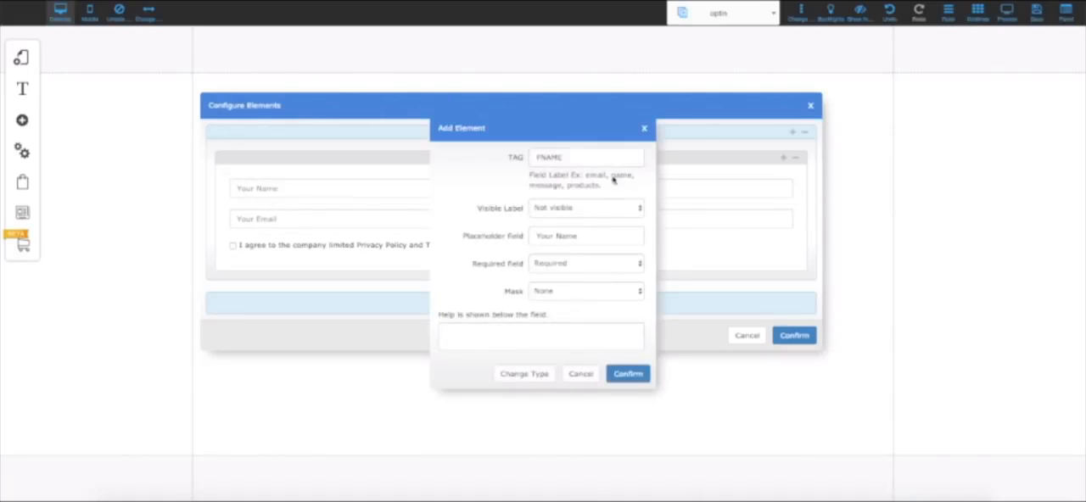
pyautogui.moveTo(574, 158); pyautogui.dragTo(507, 159)
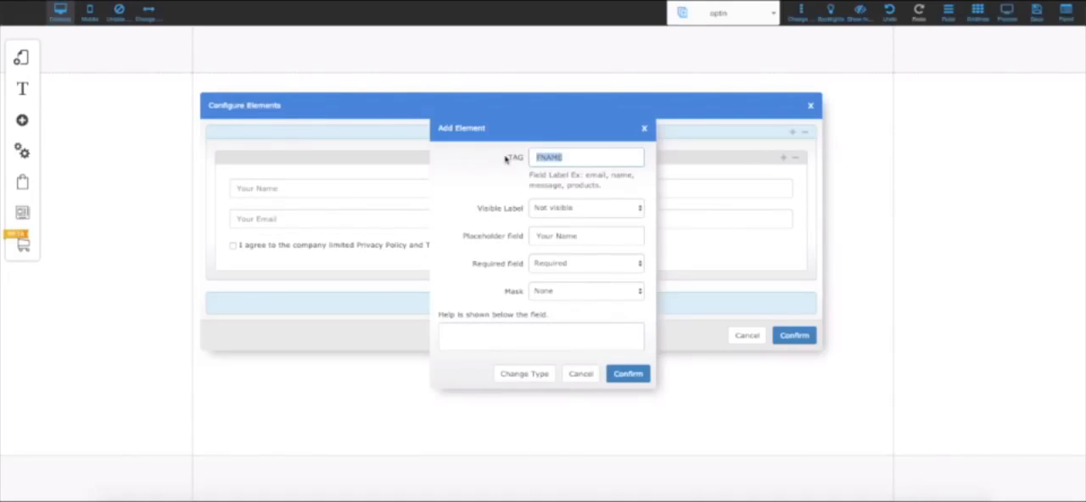
pyautogui.press('BackSpace')
pyautogui.click(433, 1)
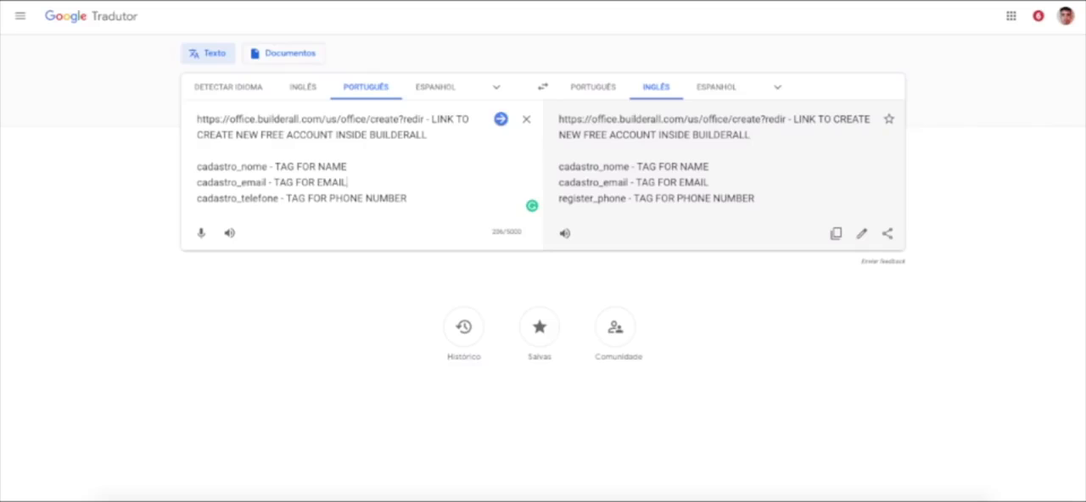
pyautogui.moveTo(348, 164); pyautogui.dragTo(263, 165)
pyautogui.click(194, 162)
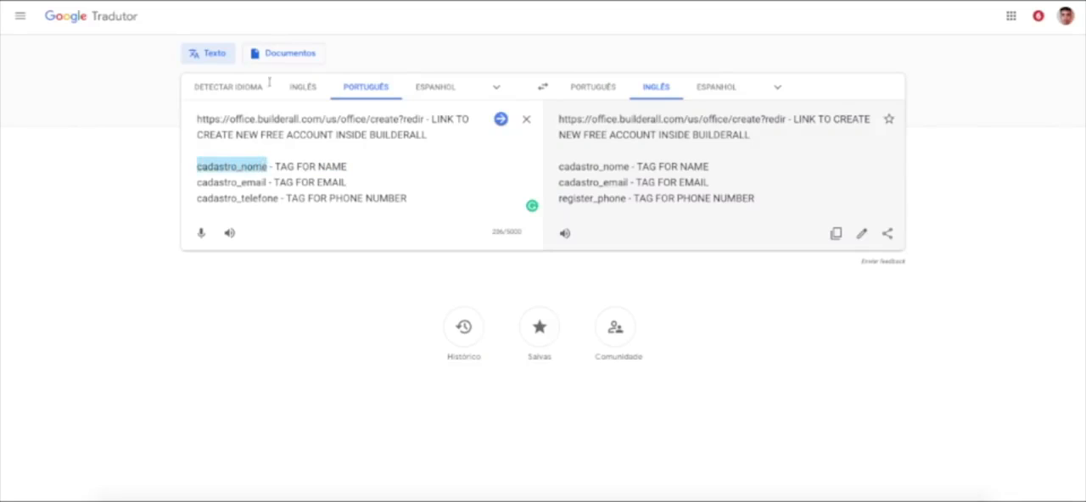
# - Return to the Builderall editor and set the Your Name field's tag to cadastro_nome
pyautogui.hotkey('ctrl', 'Tab')
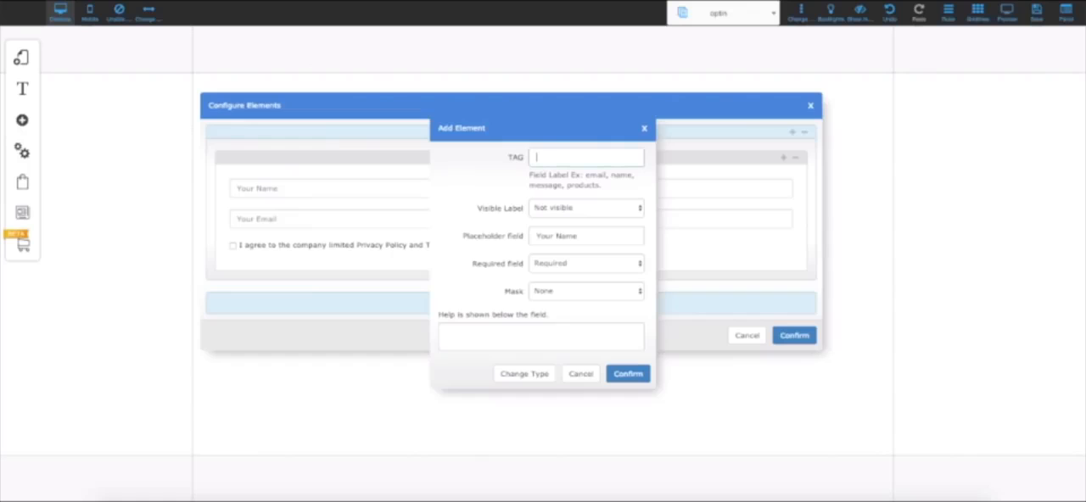
pyautogui.click(602, 158)
pyautogui.write('cadastro_nome')
pyautogui.moveTo(535, 134); pyautogui.dragTo(681, 126)
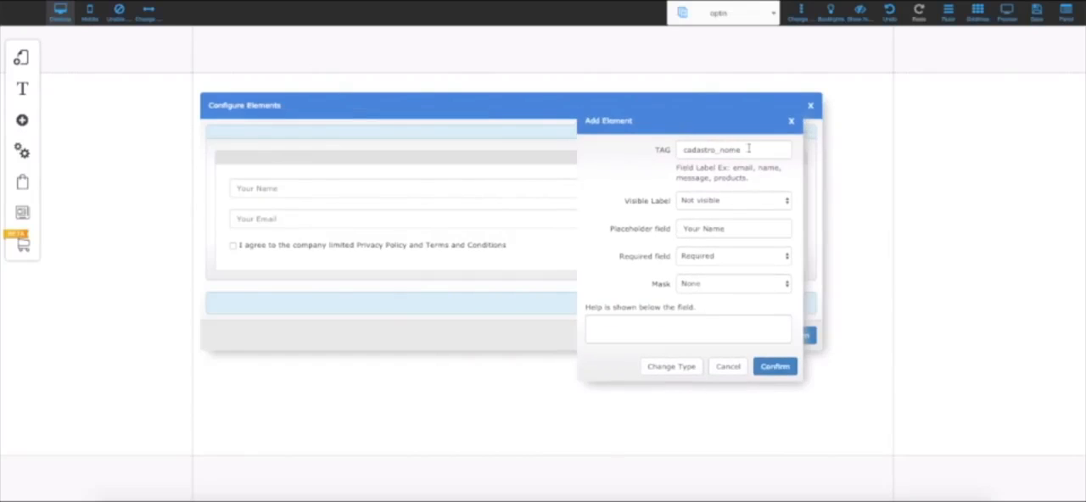
pyautogui.moveTo(748, 148); pyautogui.dragTo(661, 151)
pyautogui.click(684, 145)
pyautogui.click(759, 150)
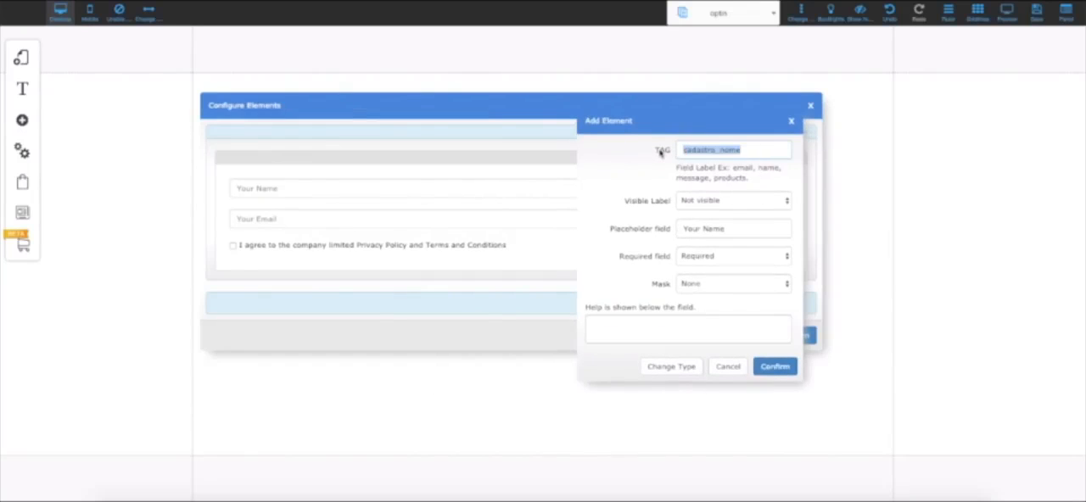
pyautogui.click(727, 182)
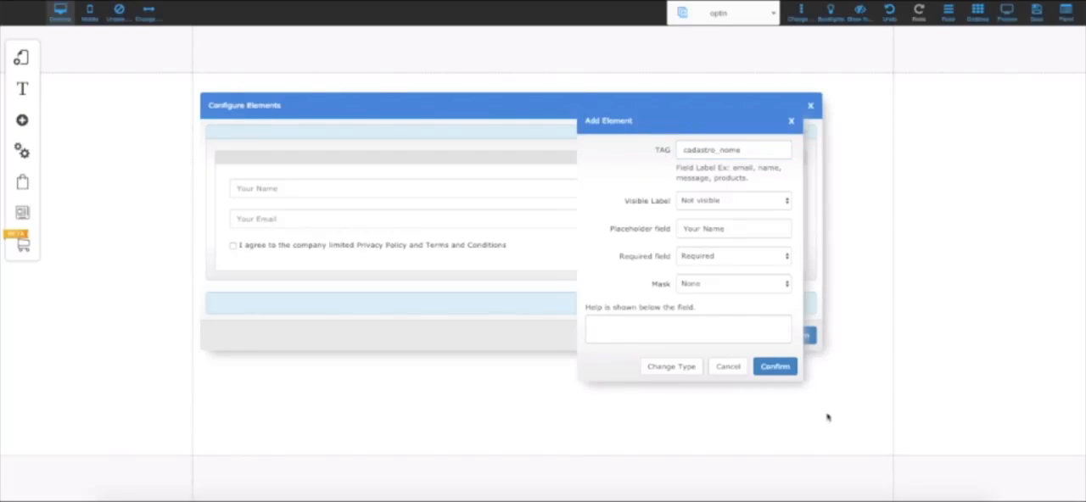
pyautogui.click(766, 366)
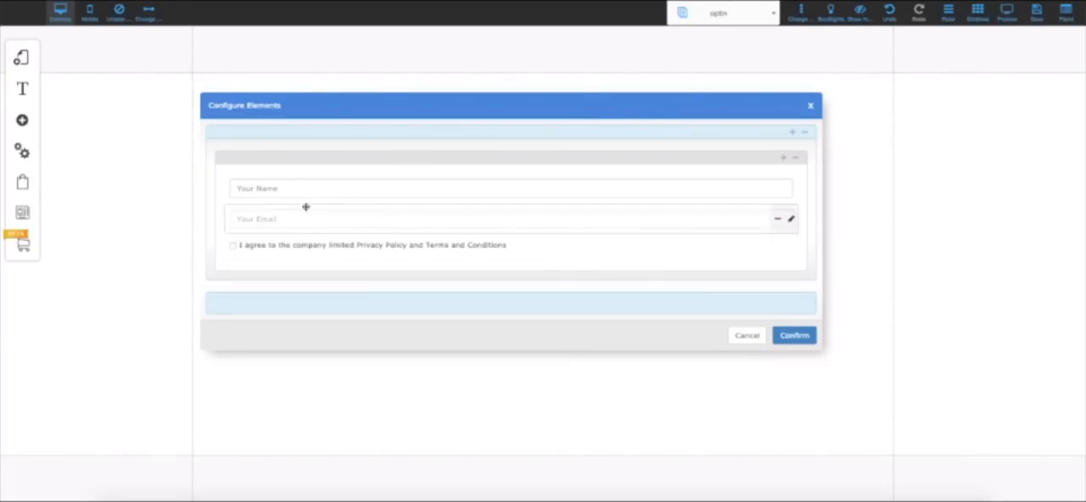
# - Set the Your Email field's tag to cadastro_email, copied from the notes in Google Translate, and confirm the field
pyautogui.click(791, 221)
pyautogui.moveTo(742, 130); pyautogui.dragTo(600, 127)
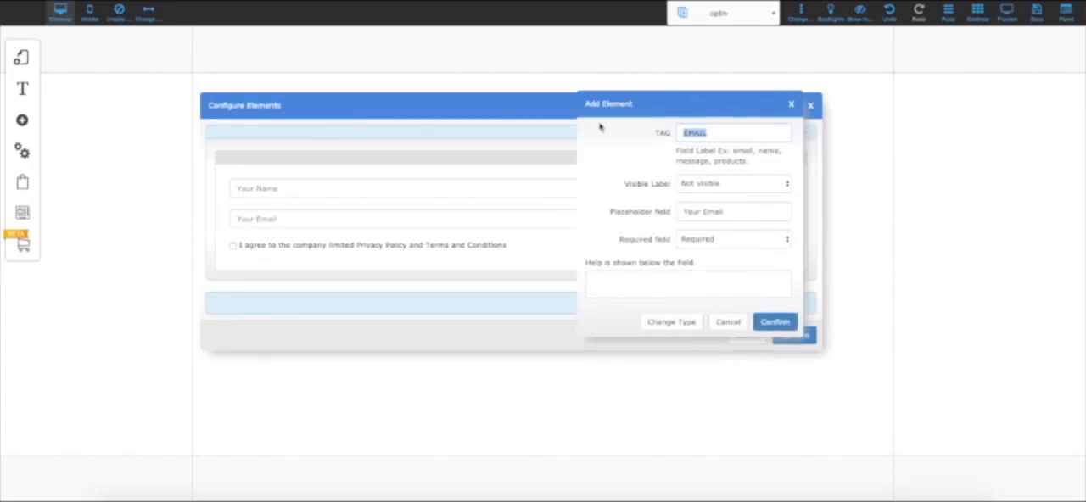
pyautogui.press('BackSpace')
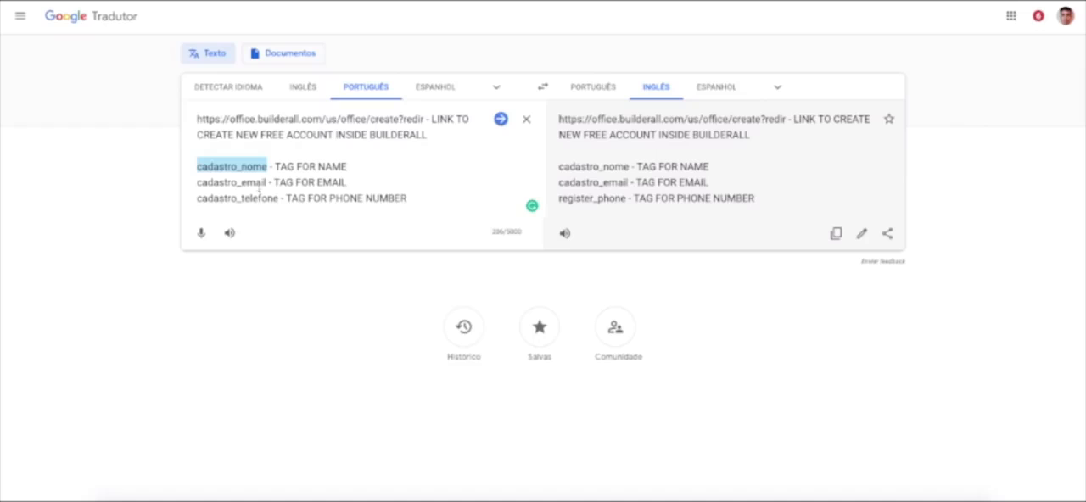
pyautogui.doubleClick(258, 184)
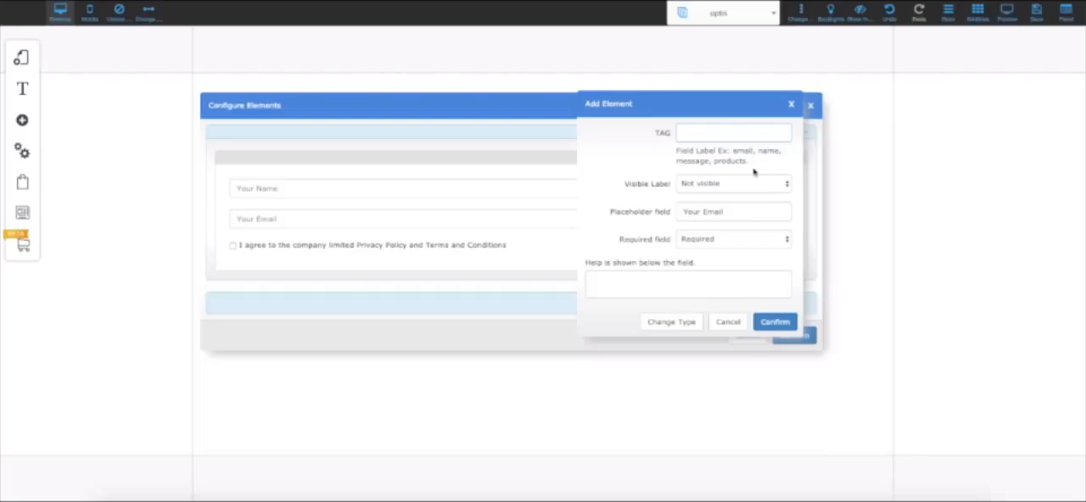
pyautogui.write('cadastro_email')
pyautogui.moveTo(739, 111); pyautogui.dragTo(723, 140)
pyautogui.click(816, 136)
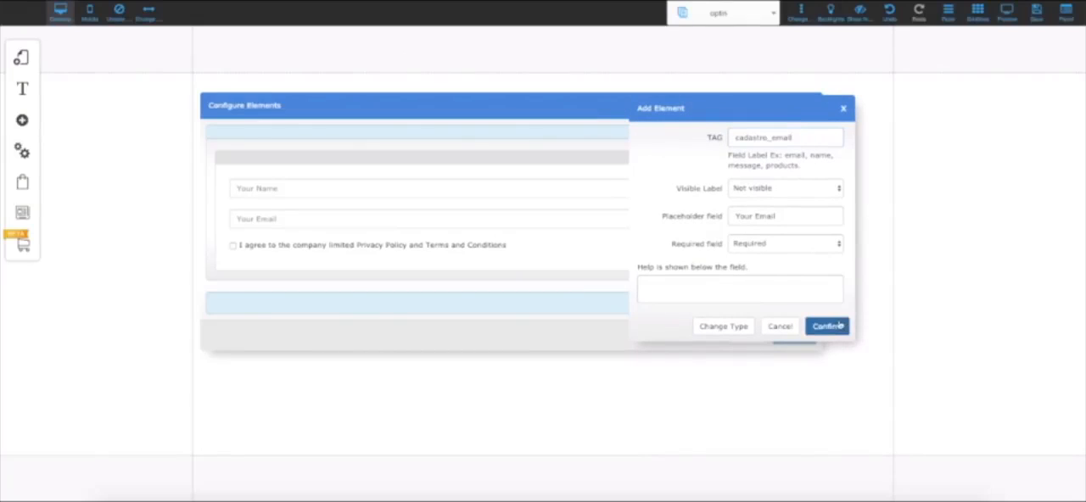
pyautogui.click(838, 325)
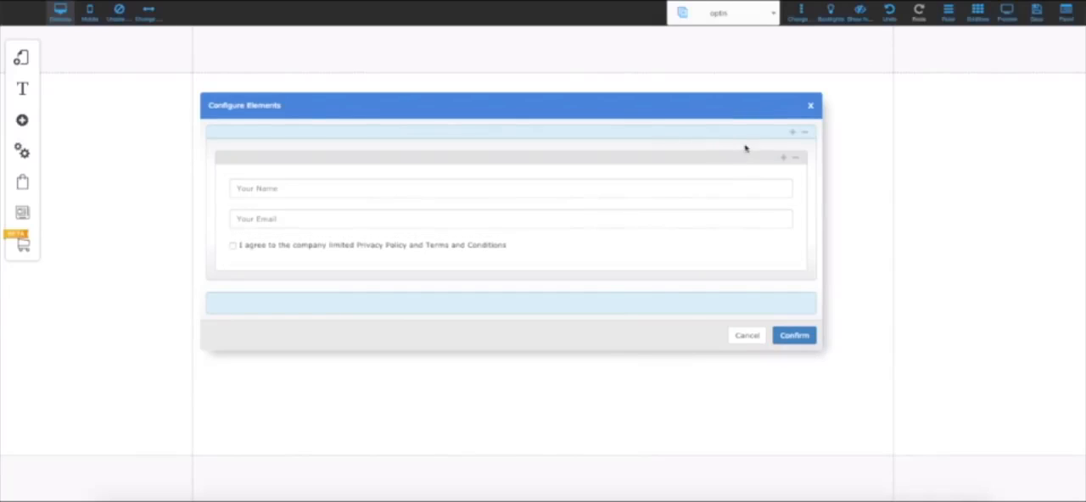
# - Add a text field to the form with the tag cadastro_telefone, copied from the notes in Google Translate
pyautogui.click(784, 159)
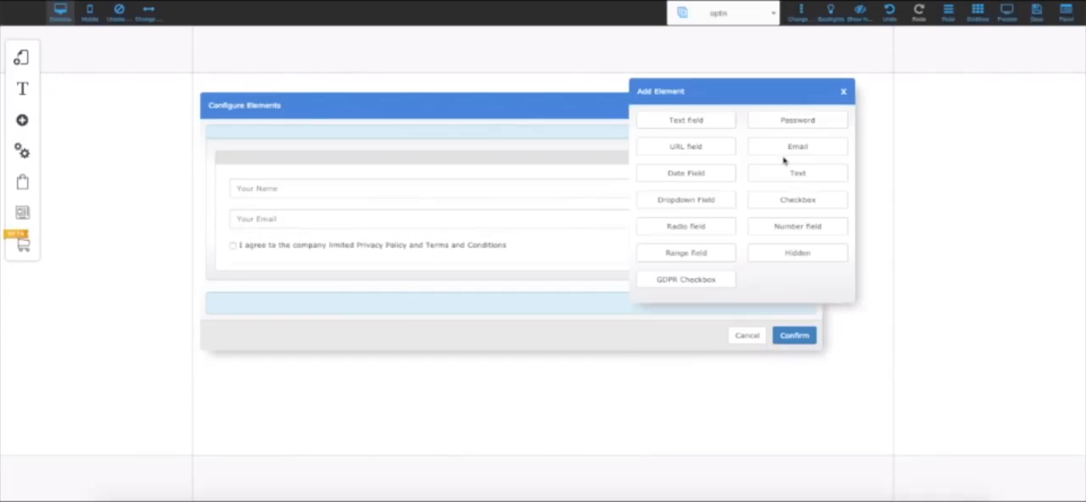
pyautogui.click(701, 120)
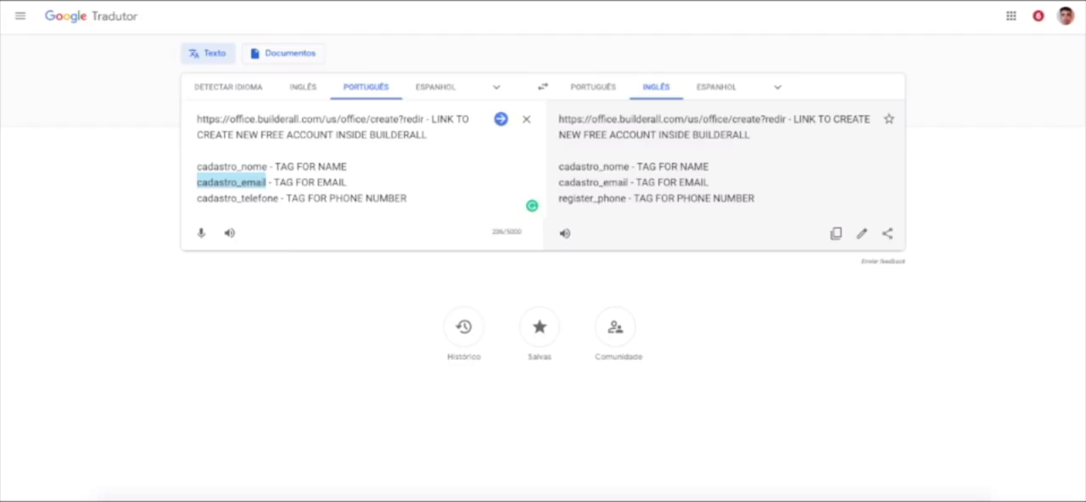
pyautogui.moveTo(193, 198); pyautogui.dragTo(280, 199)
pyautogui.press('super+c')
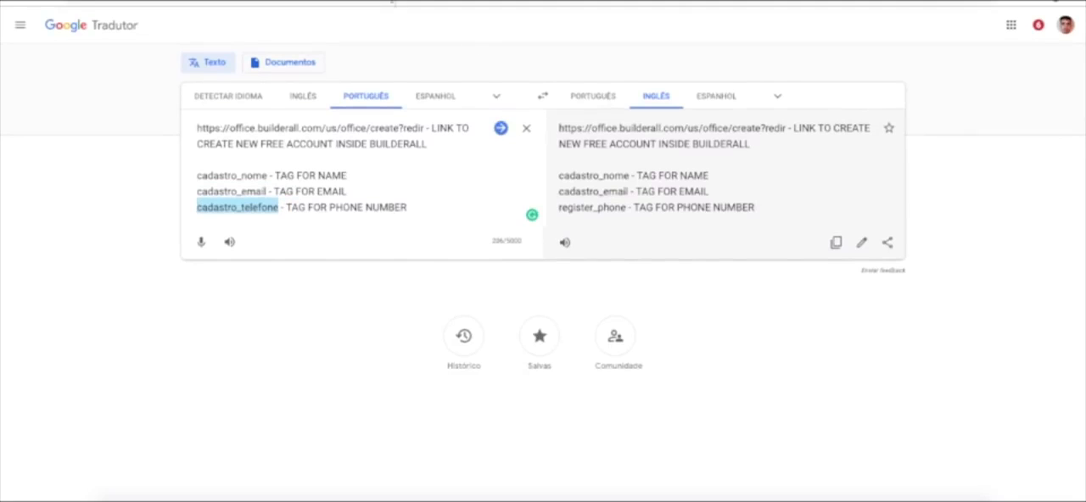
pyautogui.click(336, 2)
pyautogui.moveTo(785, 131); pyautogui.dragTo(692, 125)
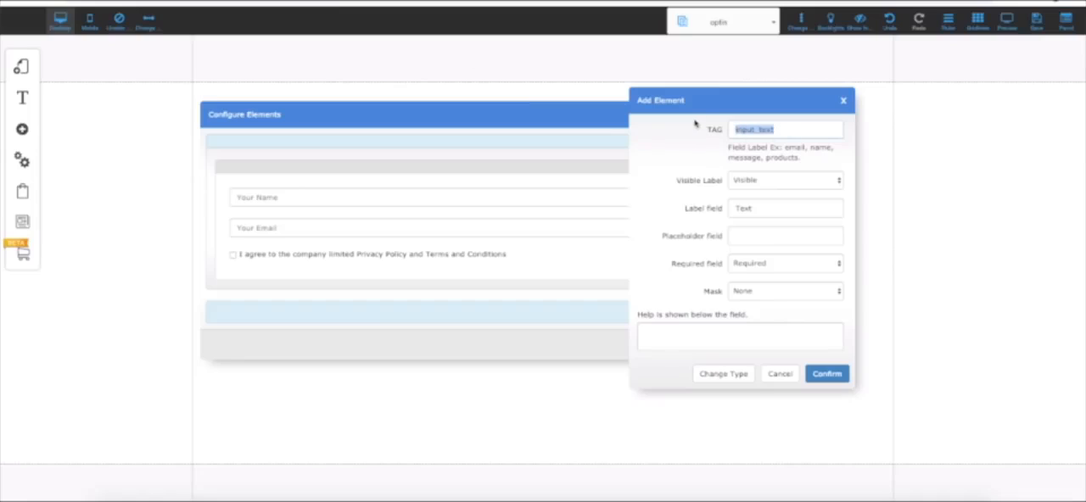
pyautogui.press('super+v')
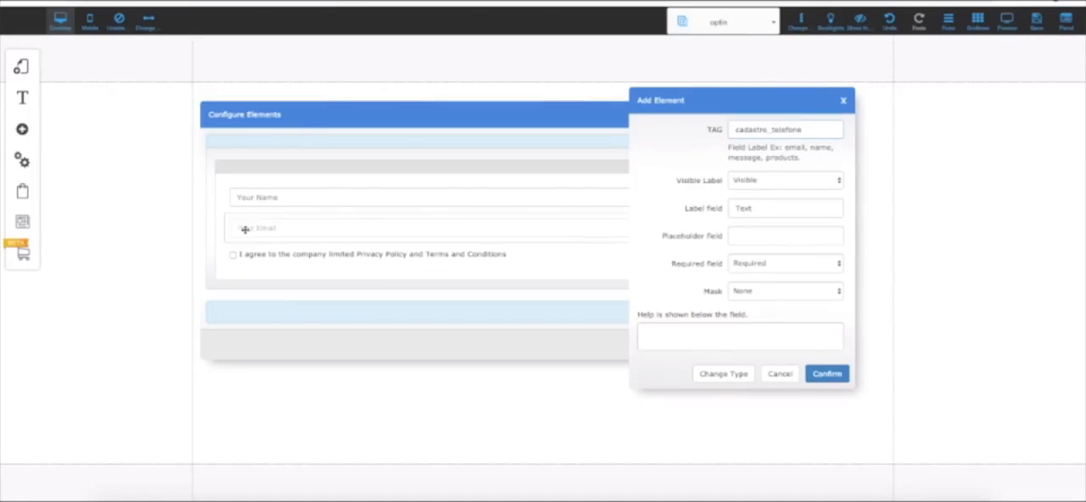
# - Make the new field's label not visible, set its placeholder to Your Phone Number, make it not required and confirm it
pyautogui.click(782, 182)
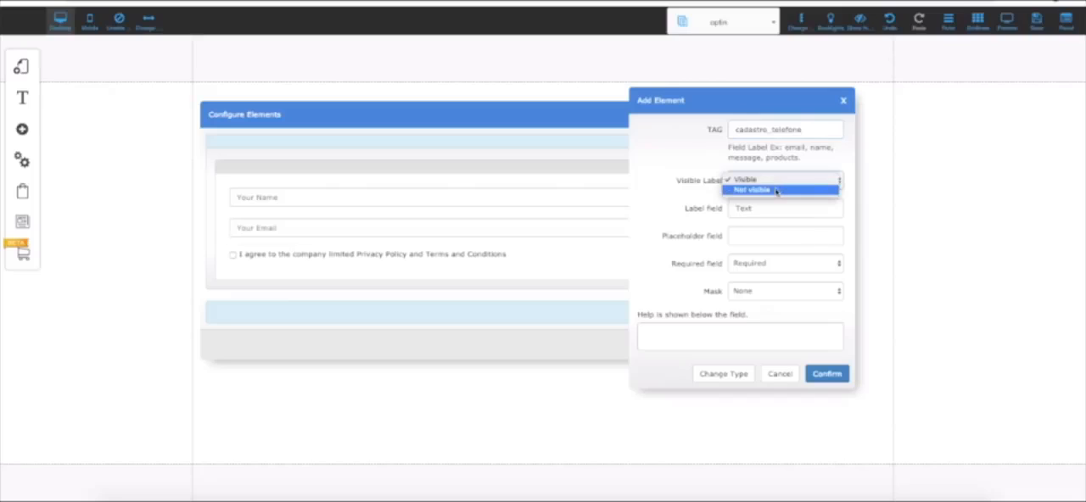
pyautogui.click(775, 190)
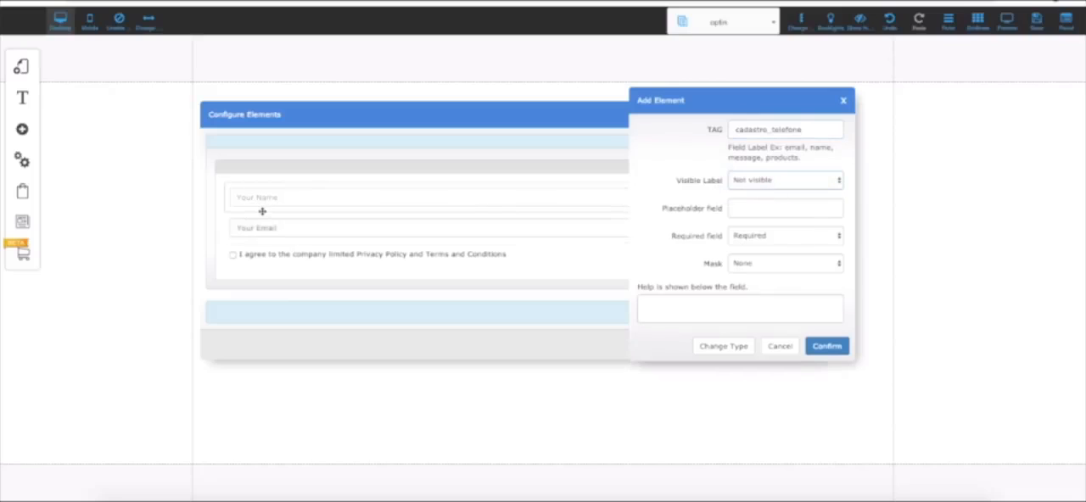
pyautogui.click(783, 207)
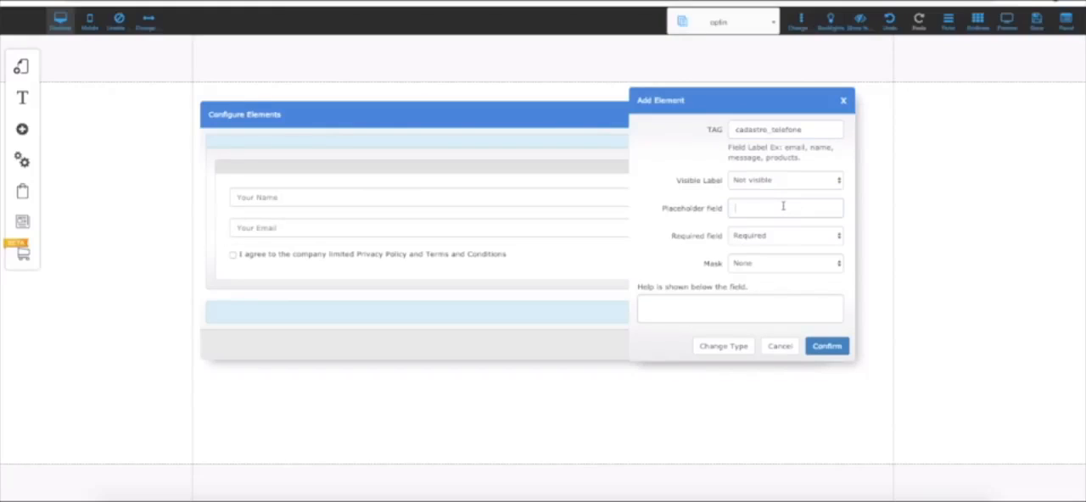
pyautogui.write('Your Phone Number')
pyautogui.click(749, 243)
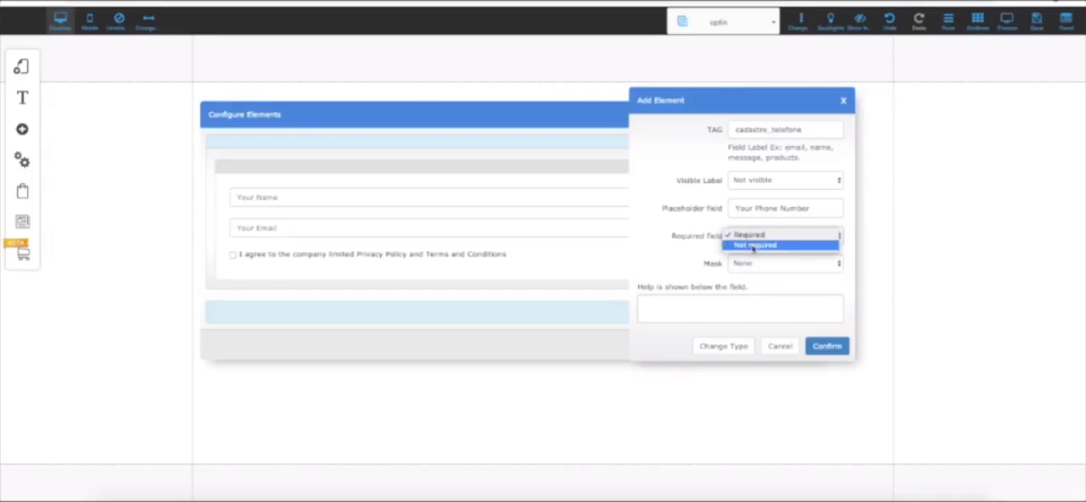
pyautogui.click(740, 247)
pyautogui.click(827, 346)
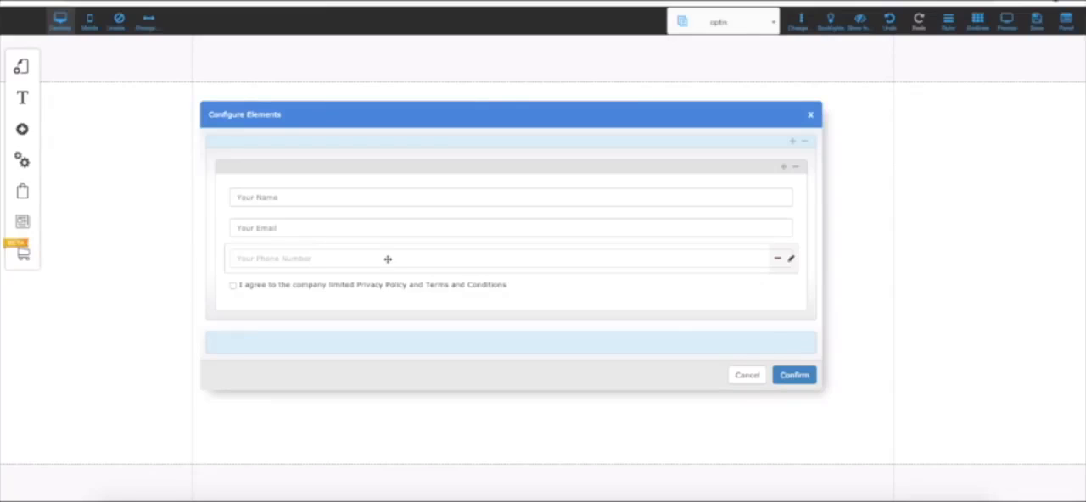
# - Delete the Your Phone Number field from the form
pyautogui.click(777, 260)
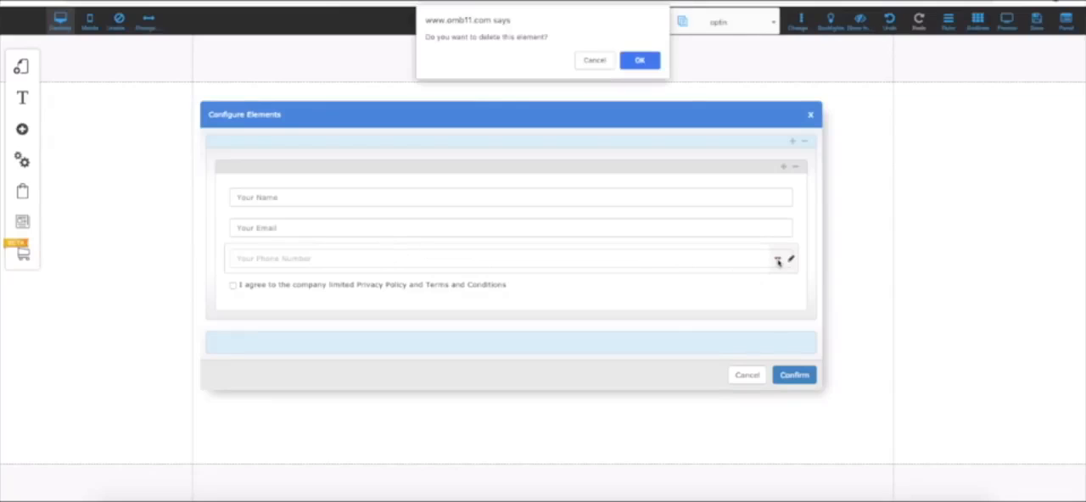
pyautogui.click(629, 60)
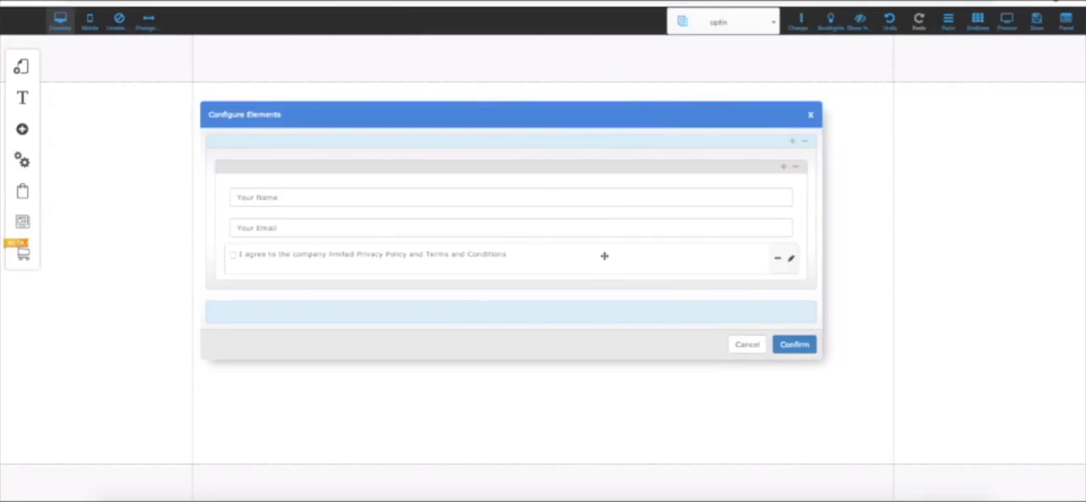
# - Confirm the form's elements and open the form's Default sending configuration for editing
pyautogui.click(794, 344)
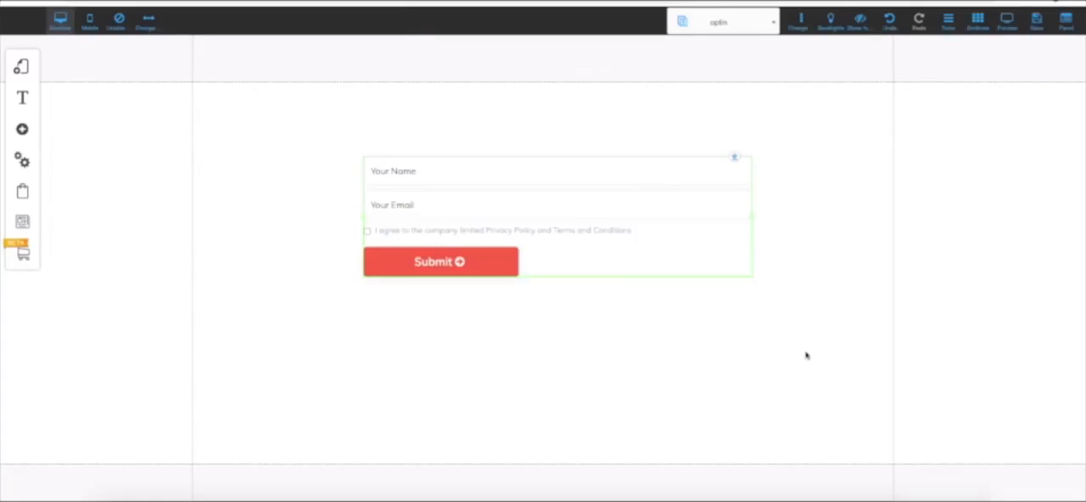
pyautogui.click(541, 218)
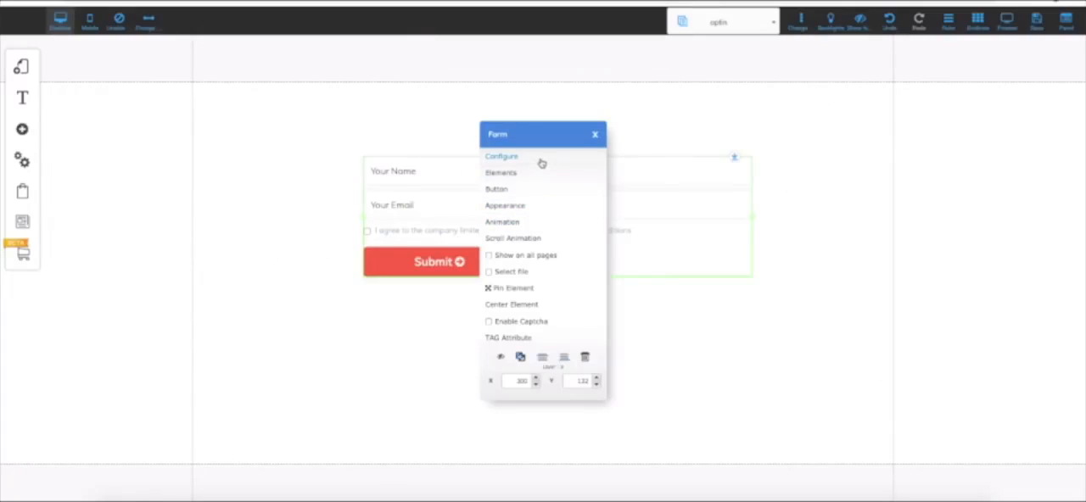
pyautogui.click(501, 157)
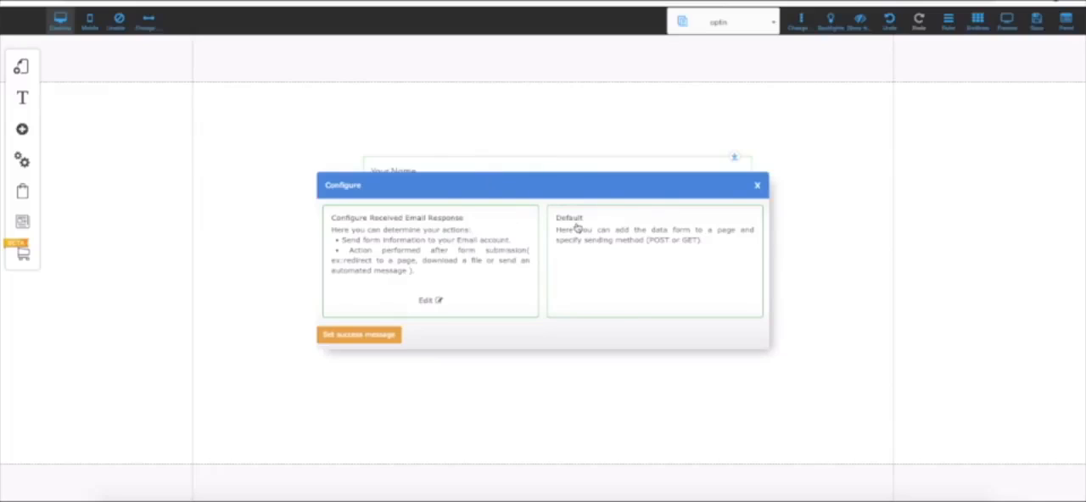
pyautogui.click(579, 227)
pyautogui.click(646, 299)
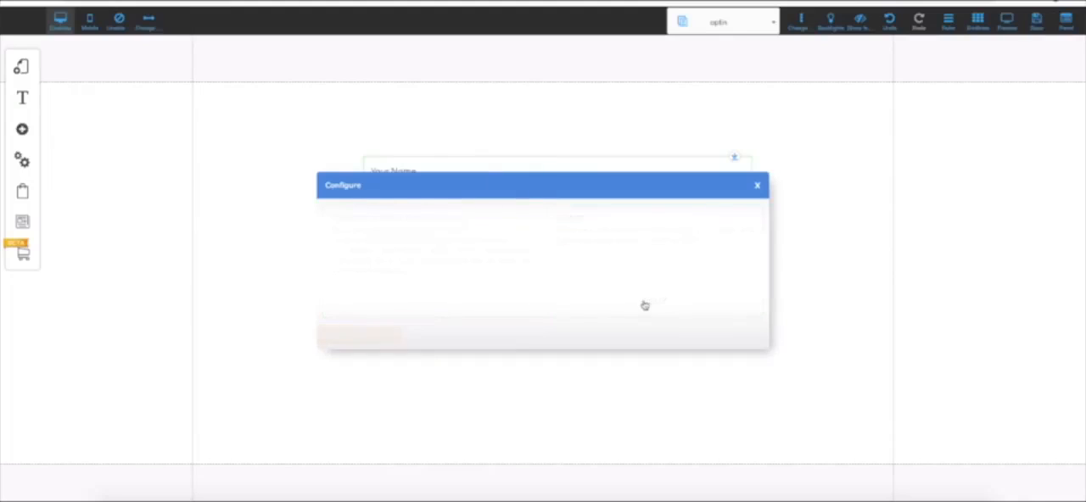
pyautogui.moveTo(465, 196); pyautogui.dragTo(494, 90)
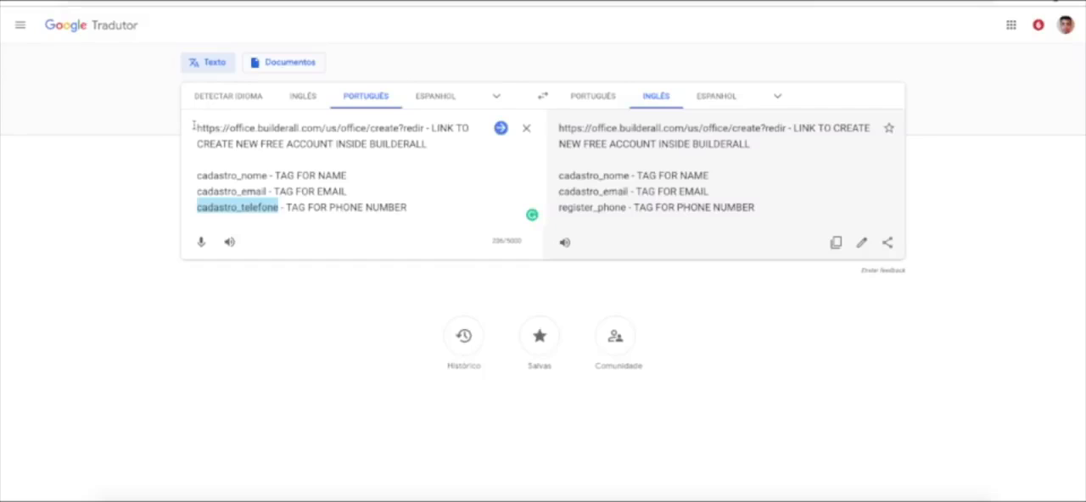
pyautogui.moveTo(196, 127); pyautogui.dragTo(424, 128)
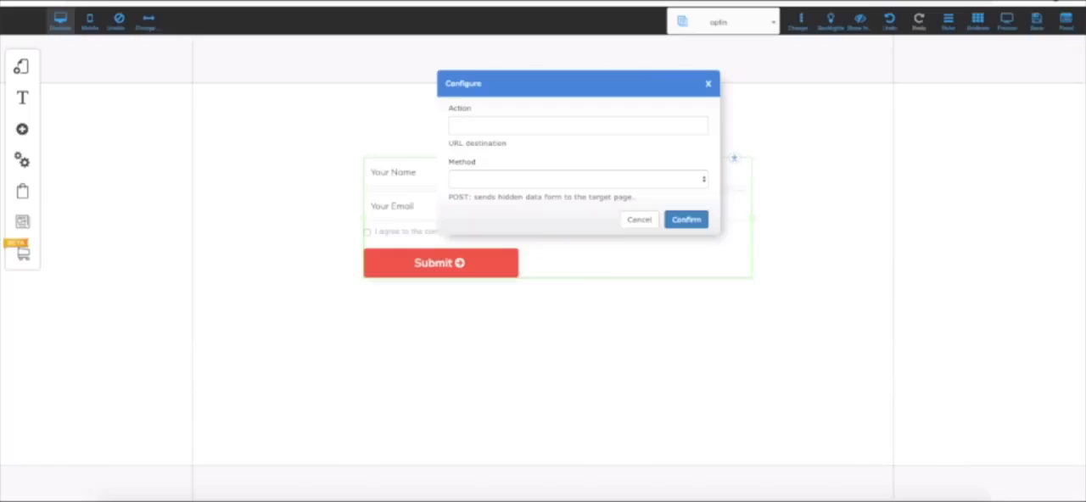
pyautogui.click(524, 123)
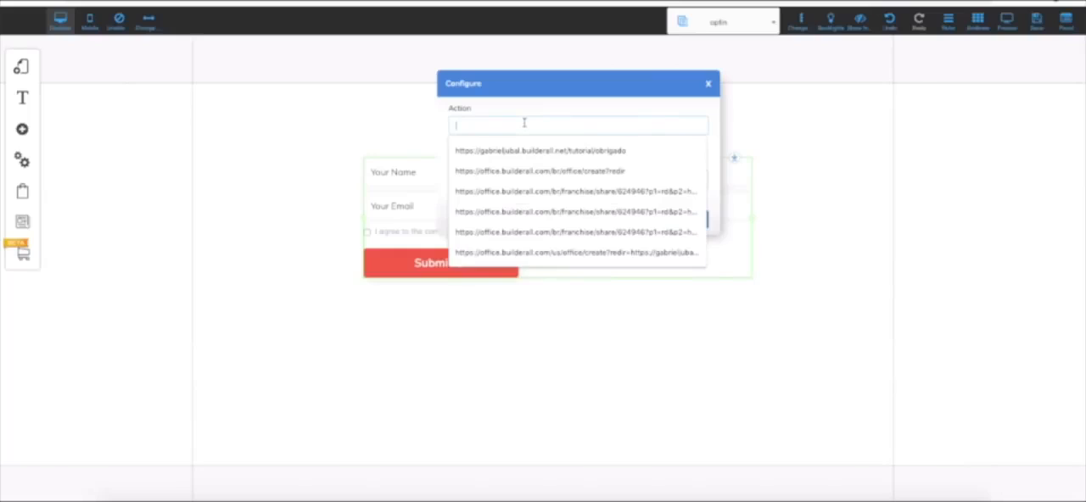
pyautogui.write('https://office.builderall.com/us/office/create?redir')
pyautogui.click(657, 109)
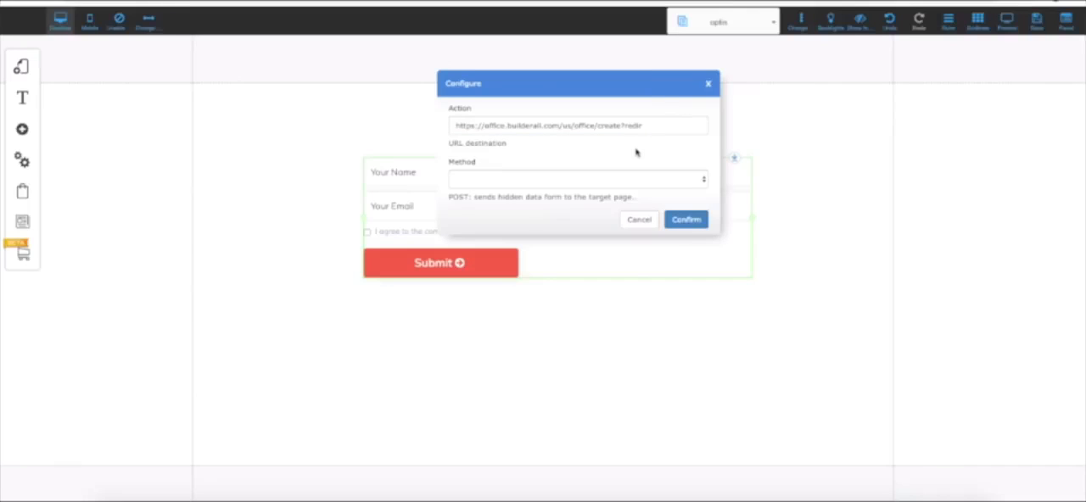
pyautogui.click(650, 123)
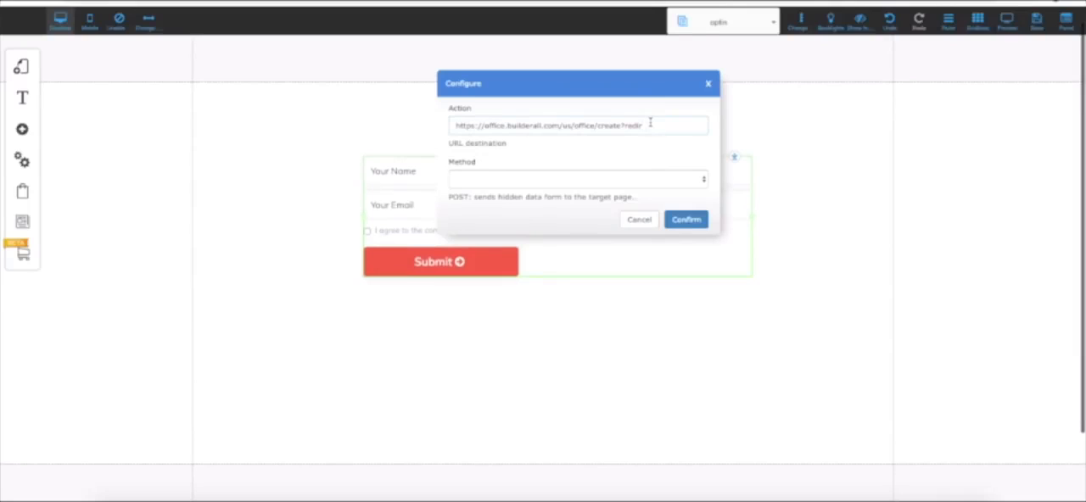
pyautogui.moveTo(649, 124); pyautogui.dragTo(454, 123)
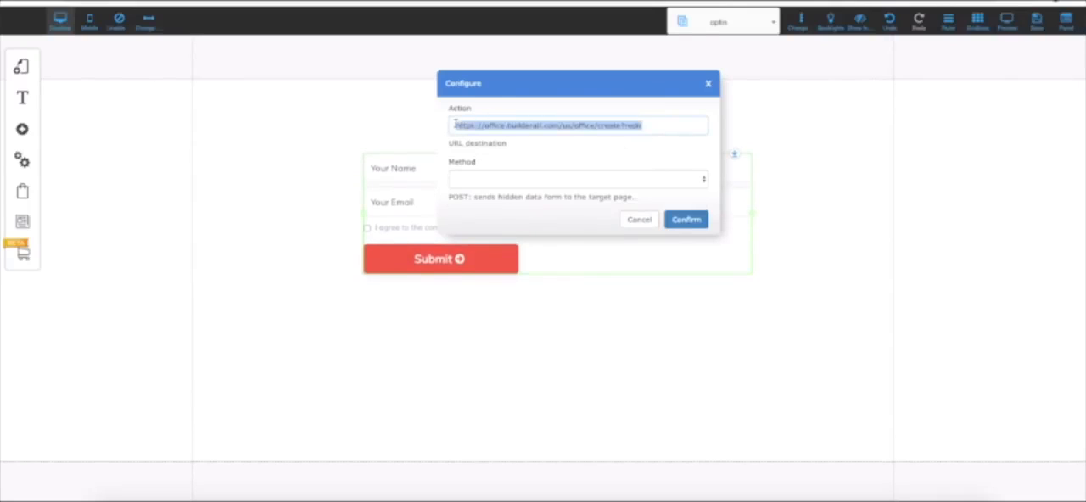
pyautogui.click(608, 160)
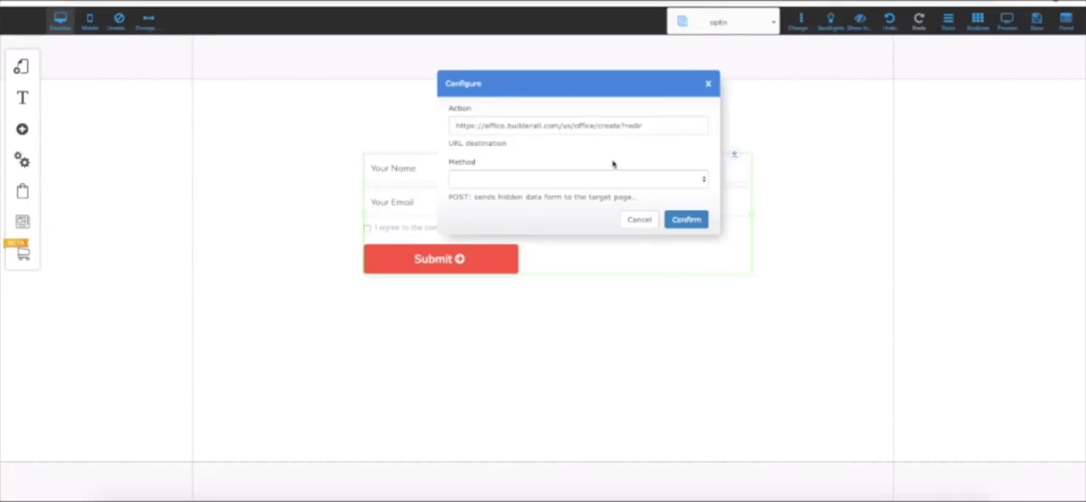
# - Set the form's sending method to POST, confirm it and close the form configuration
pyautogui.click(485, 179)
pyautogui.click(492, 179)
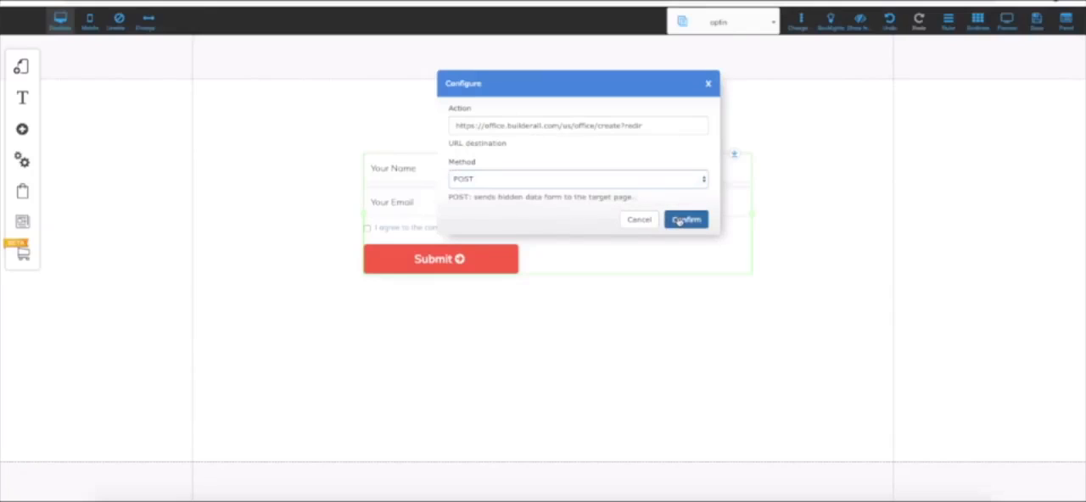
pyautogui.click(681, 220)
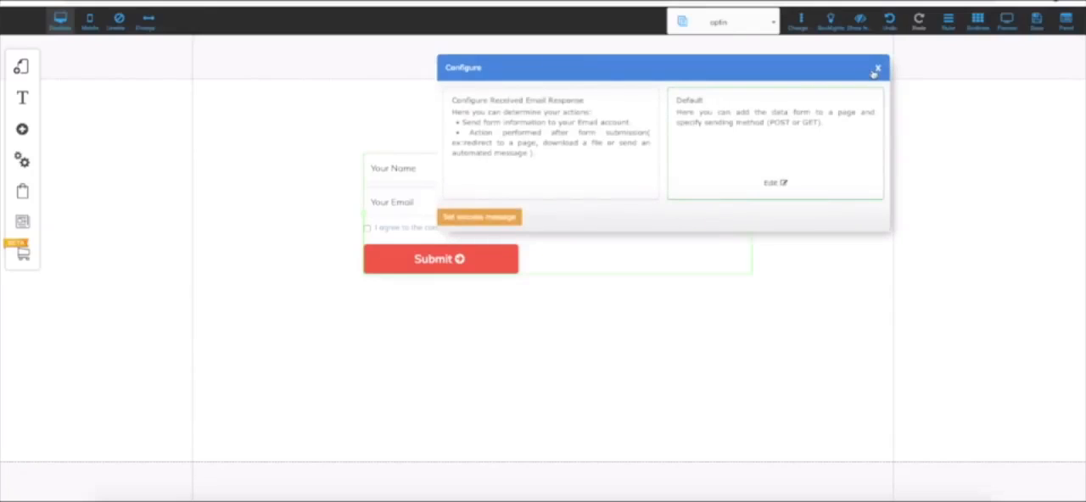
pyautogui.click(876, 71)
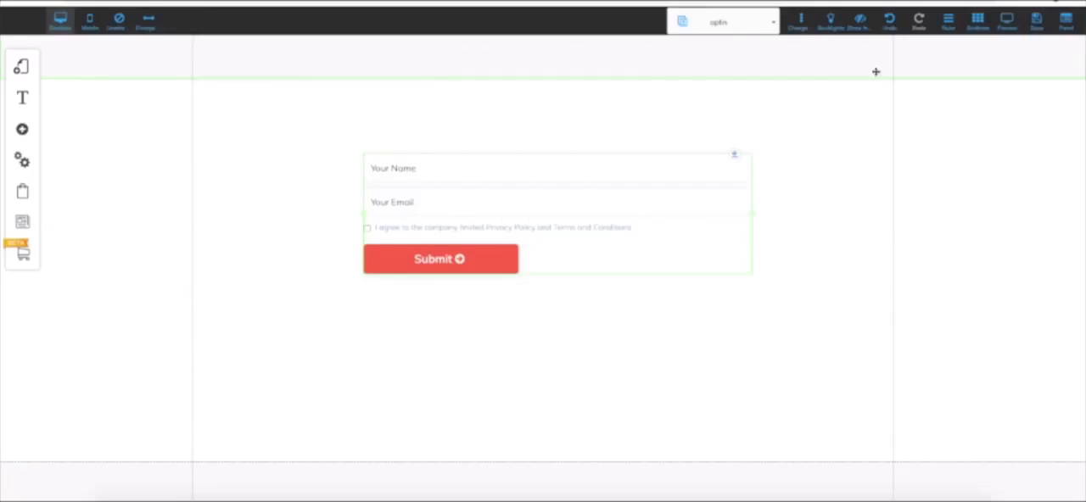
# - Save the changes to the optin and Home pages
pyautogui.click(1045, 32)
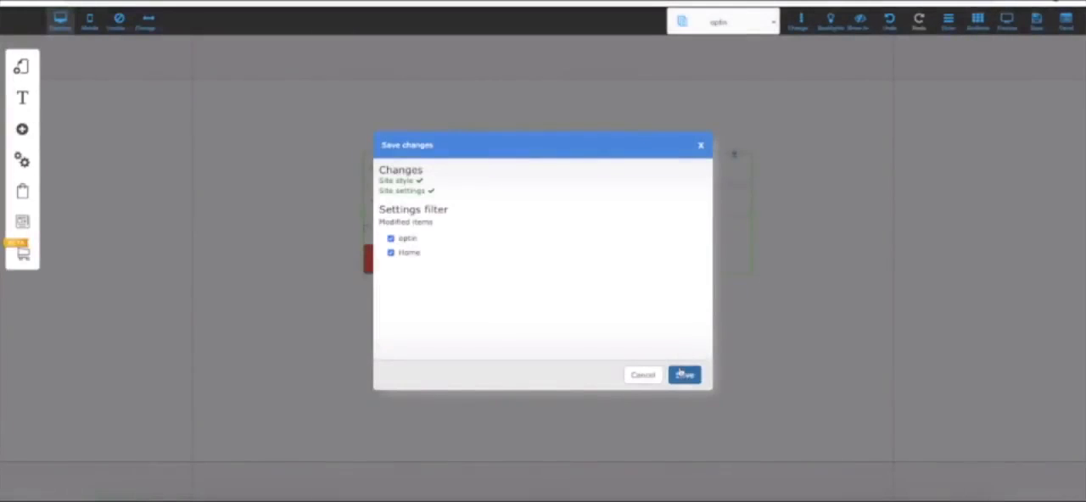
pyautogui.click(683, 371)
pyautogui.click(617, 233)
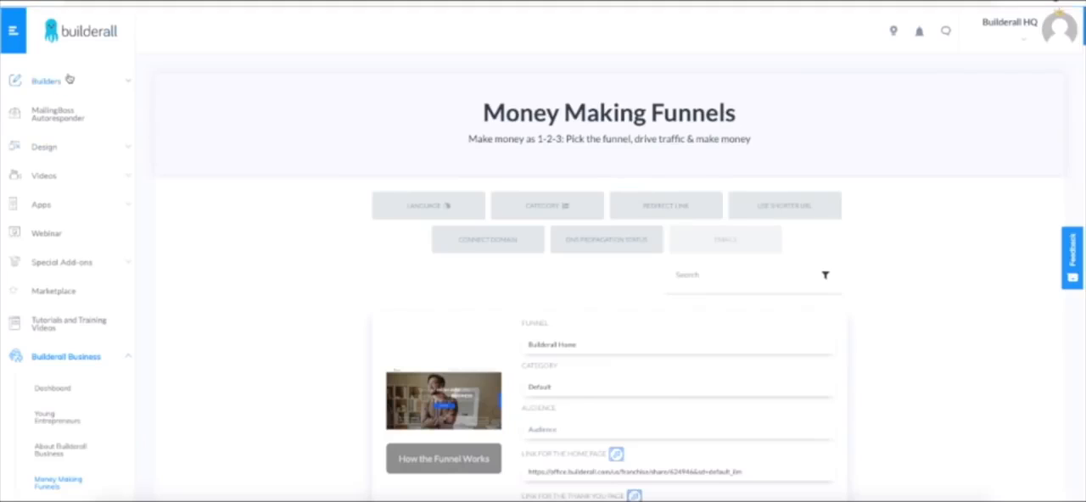
# - Switch to the Builderall dashboard, list the Drag and Drop Pixel Perfect sites and open the published magic site
pyautogui.click(70, 83)
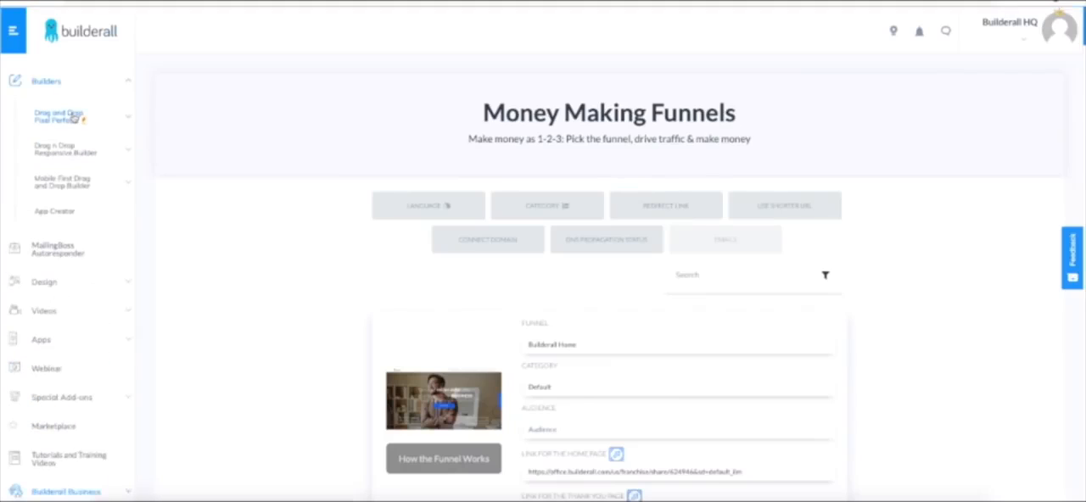
pyautogui.click(75, 120)
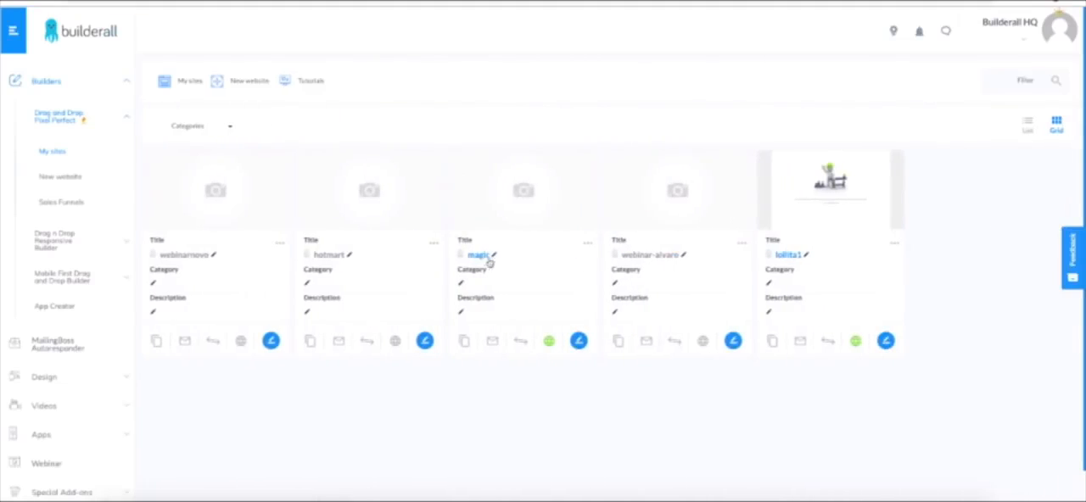
pyautogui.click(479, 255)
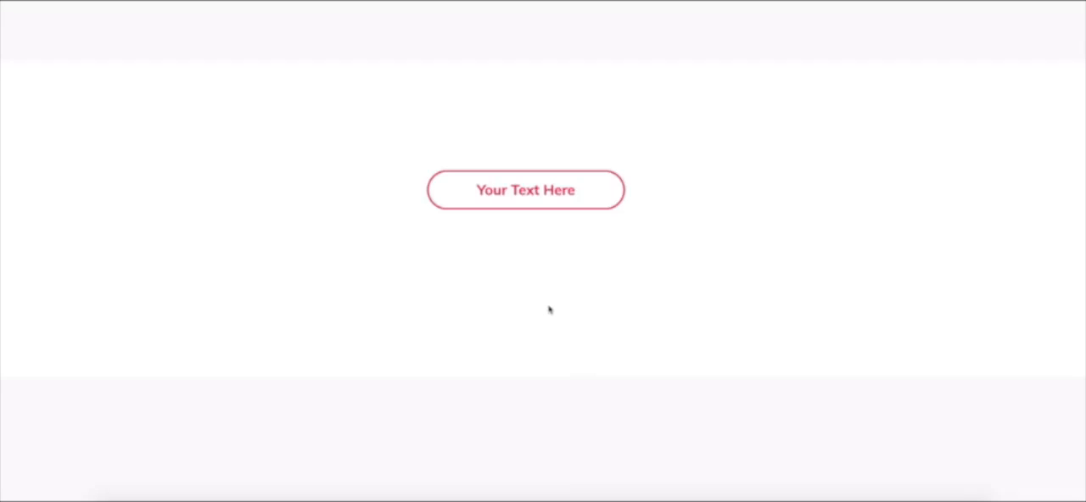
# - Follow the Home page's button to the optin form, enter a test name and e-mail, accept the terms and submit it
pyautogui.click(562, 198)
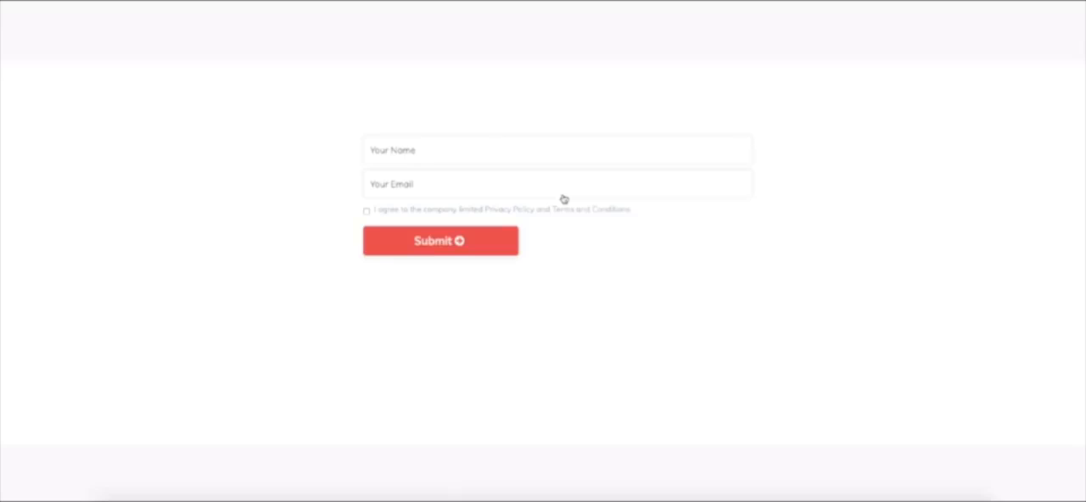
pyautogui.click(487, 152)
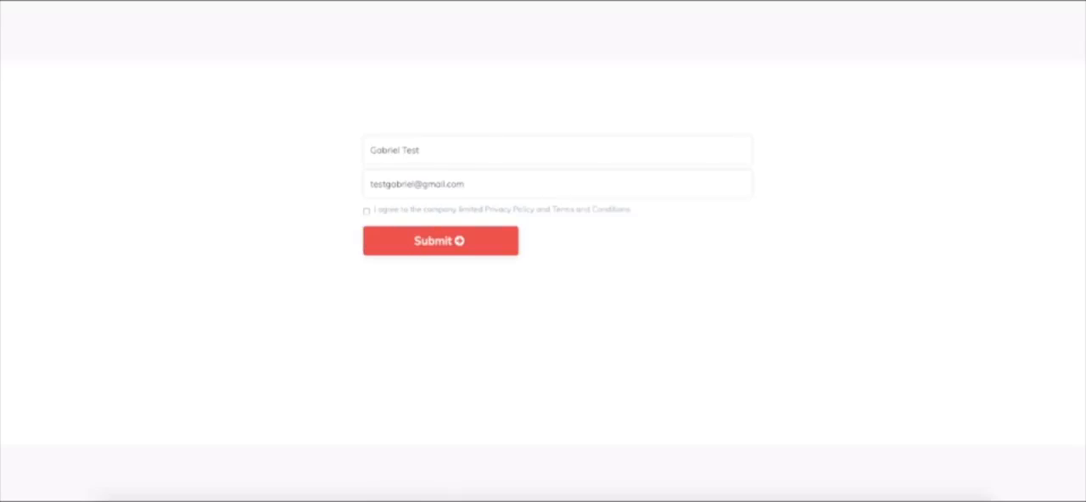
pyautogui.click(366, 213)
pyautogui.click(430, 239)
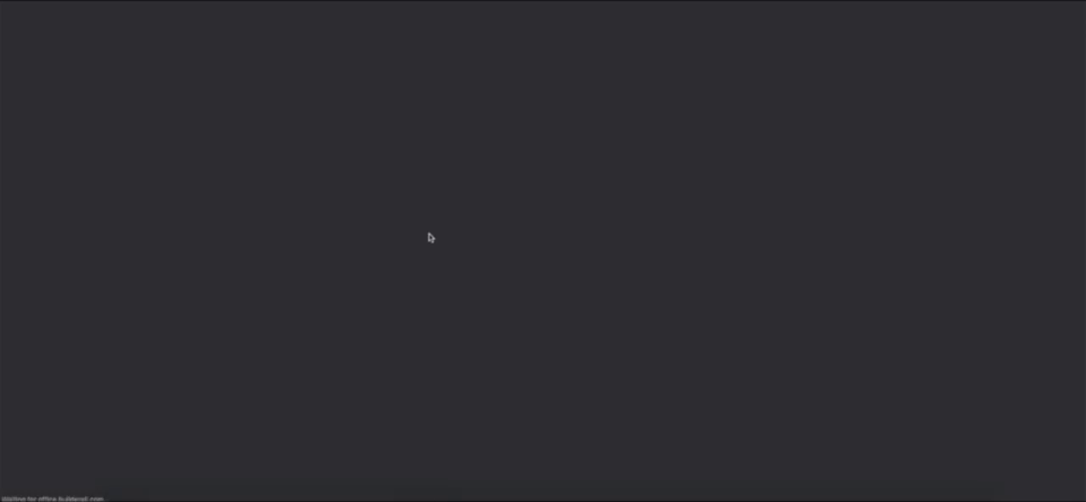